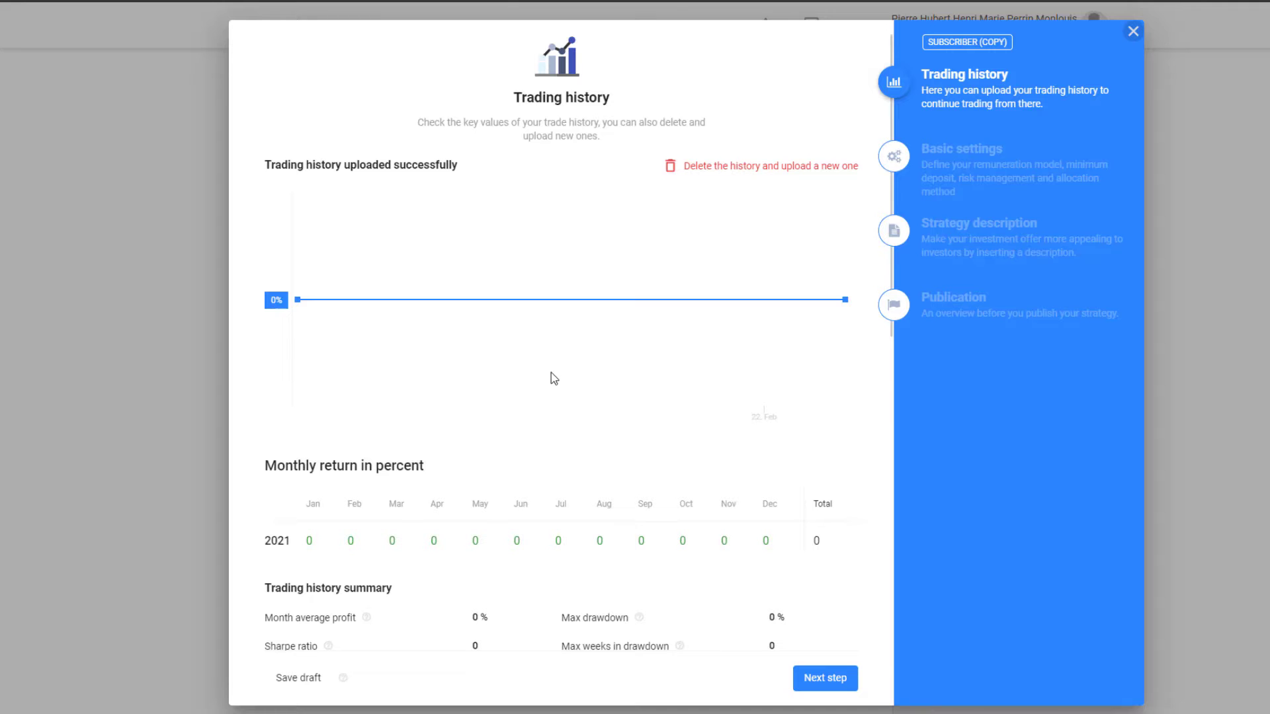
Continue from the trading history to the basic settings and set the minimum investment amount to 1000 EUR
{"action": "scroll", "coordinate": [554, 379], "scroll_direction": "down", "scroll_amount": 3}
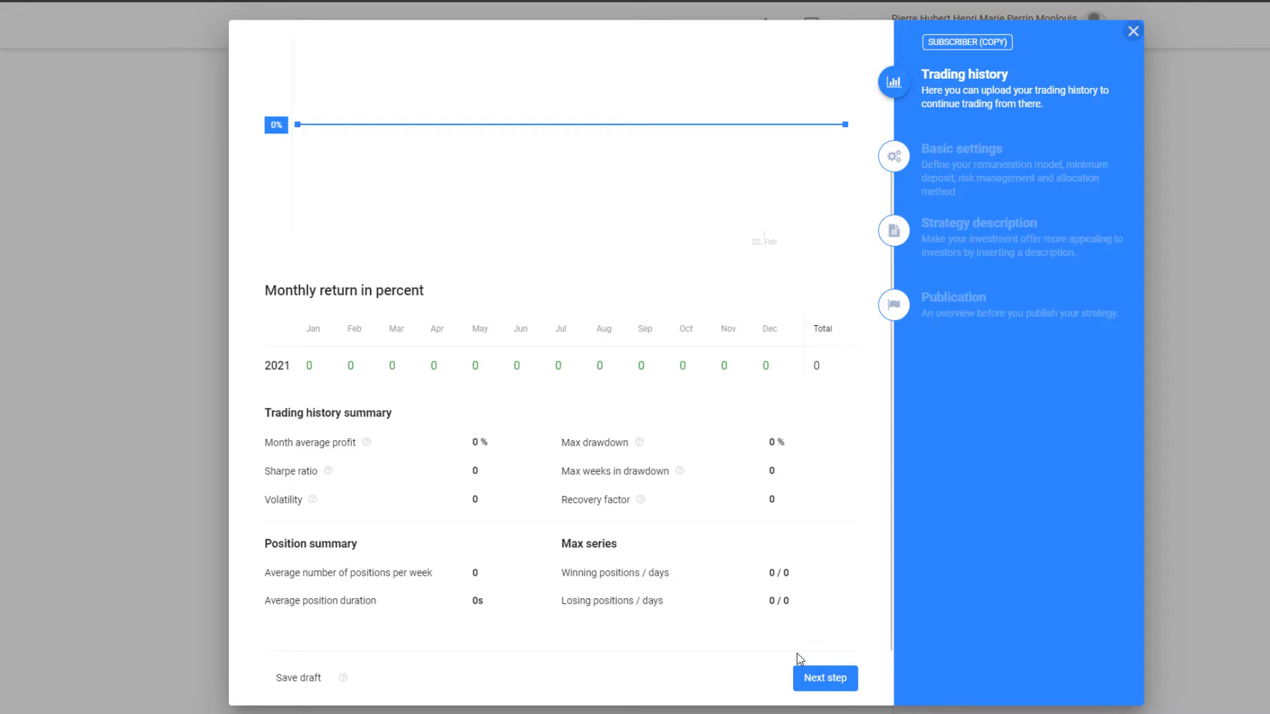
{"action": "left_click", "coordinate": [822, 680]}
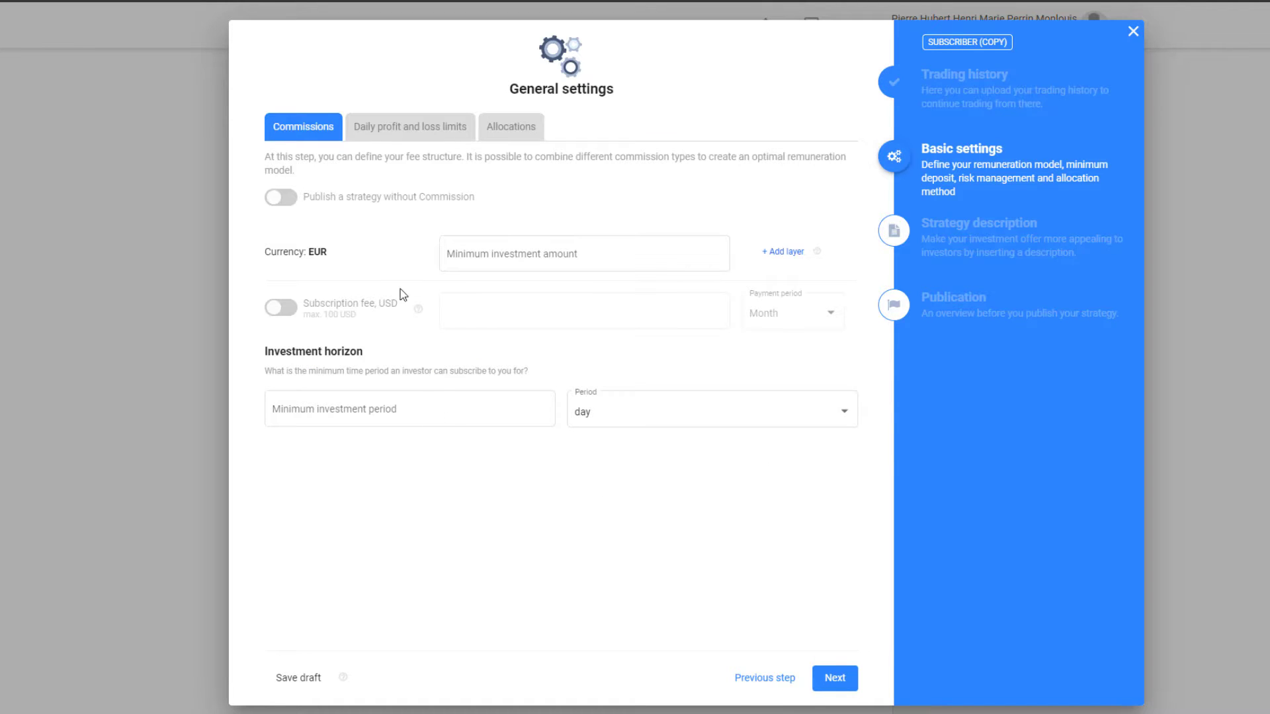
{"action": "left_click", "coordinate": [292, 205]}
{"action": "left_click", "coordinate": [292, 205]}
{"action": "left_click", "coordinate": [476, 259]}
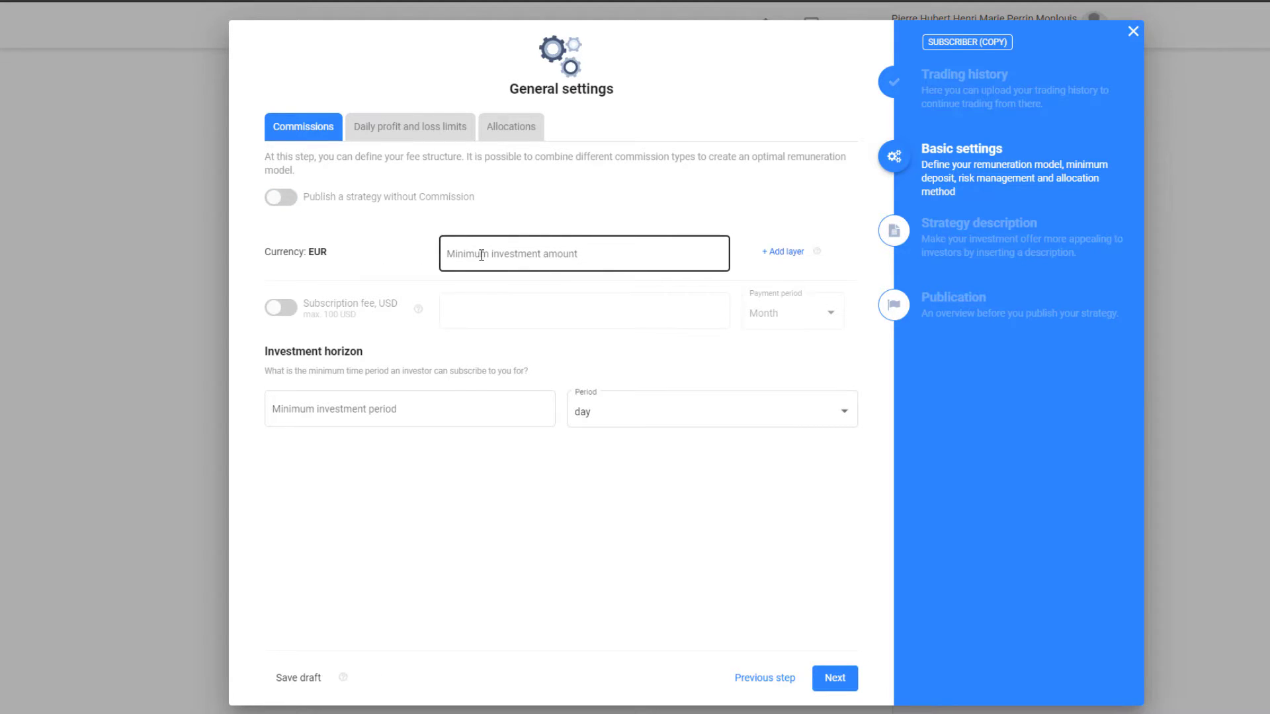
{"action": "left_click", "coordinate": [481, 256]}
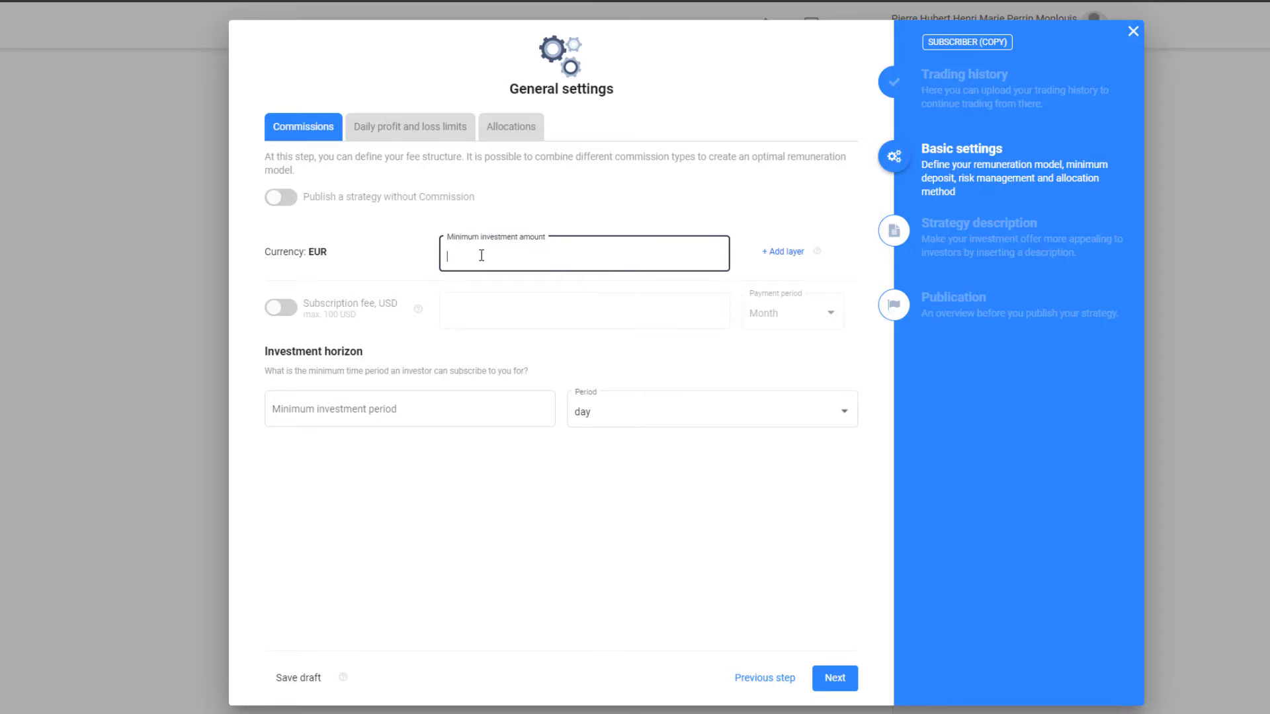
{"action": "type", "text": "1000"}
Enable the subscription fee and set it to 100 USD with a payment period of Month
{"action": "left_click", "coordinate": [285, 312]}
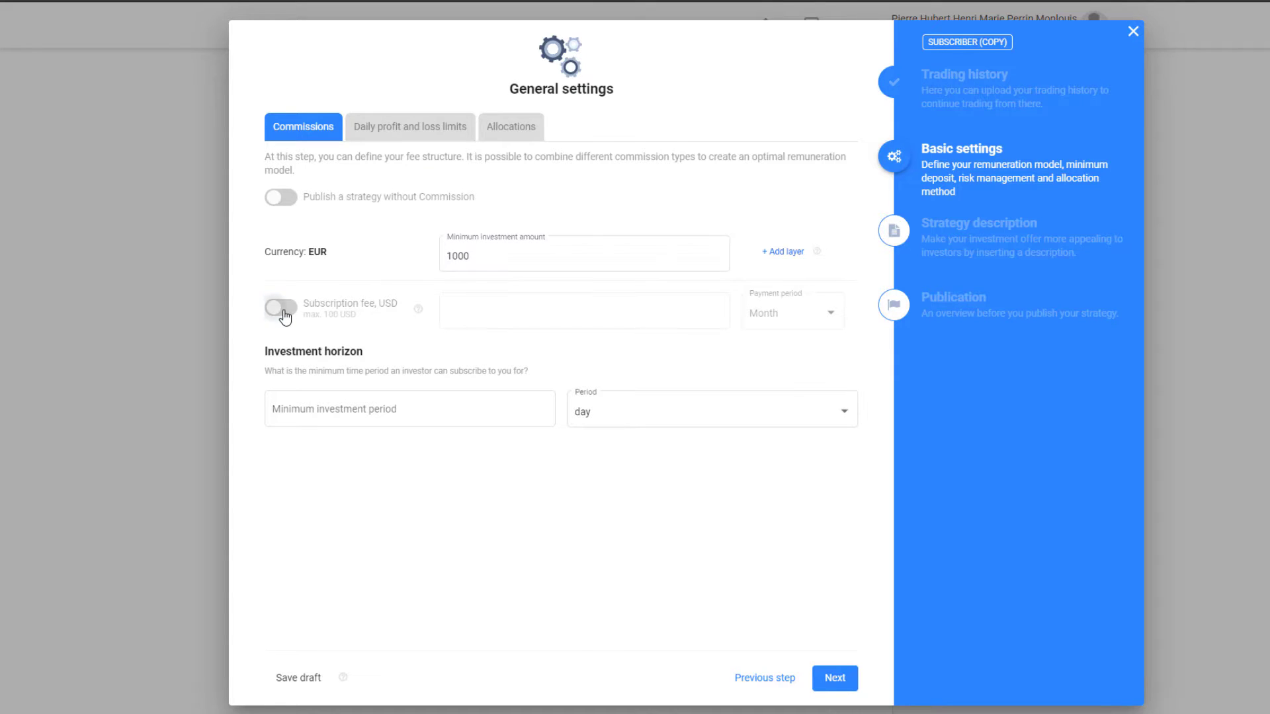
{"action": "left_click", "coordinate": [483, 311]}
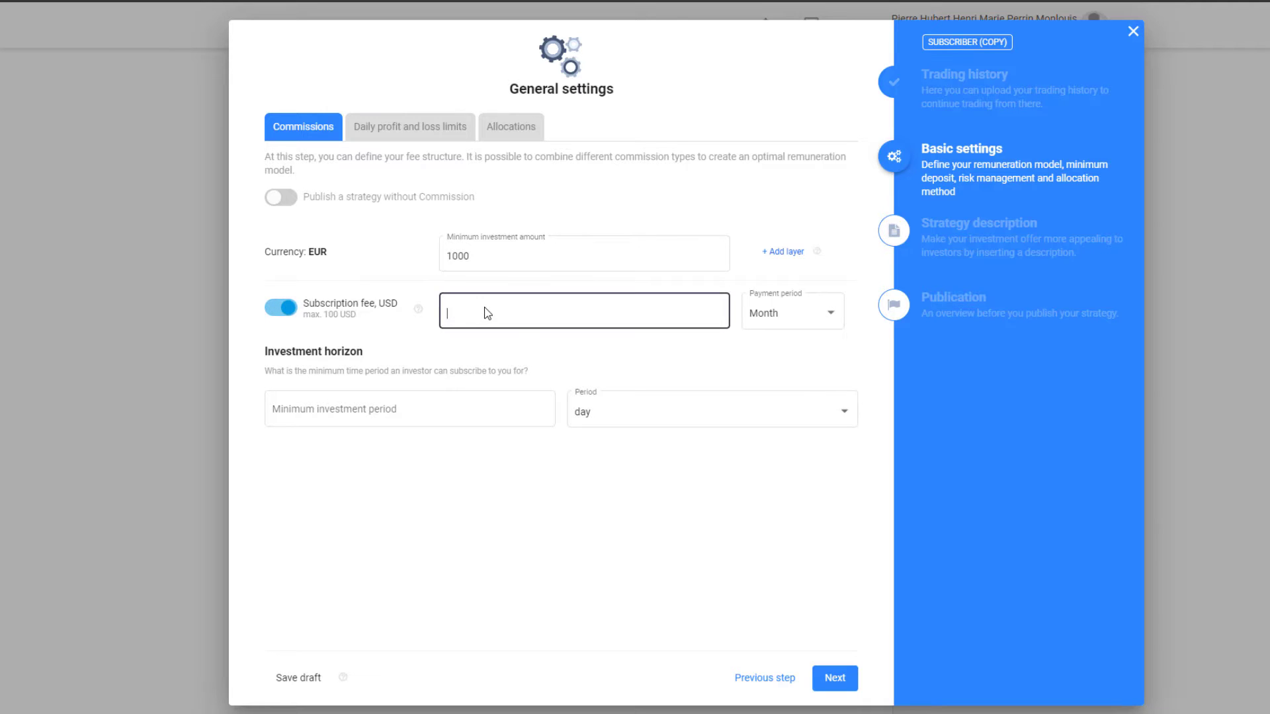
{"action": "type", "text": "30"}
{"action": "left_click", "coordinate": [510, 332]}
{"action": "left_click", "coordinate": [504, 311]}
{"action": "key", "text": "ctrl+a"}
{"action": "type", "text": "100"}
{"action": "left_click", "coordinate": [773, 321]}
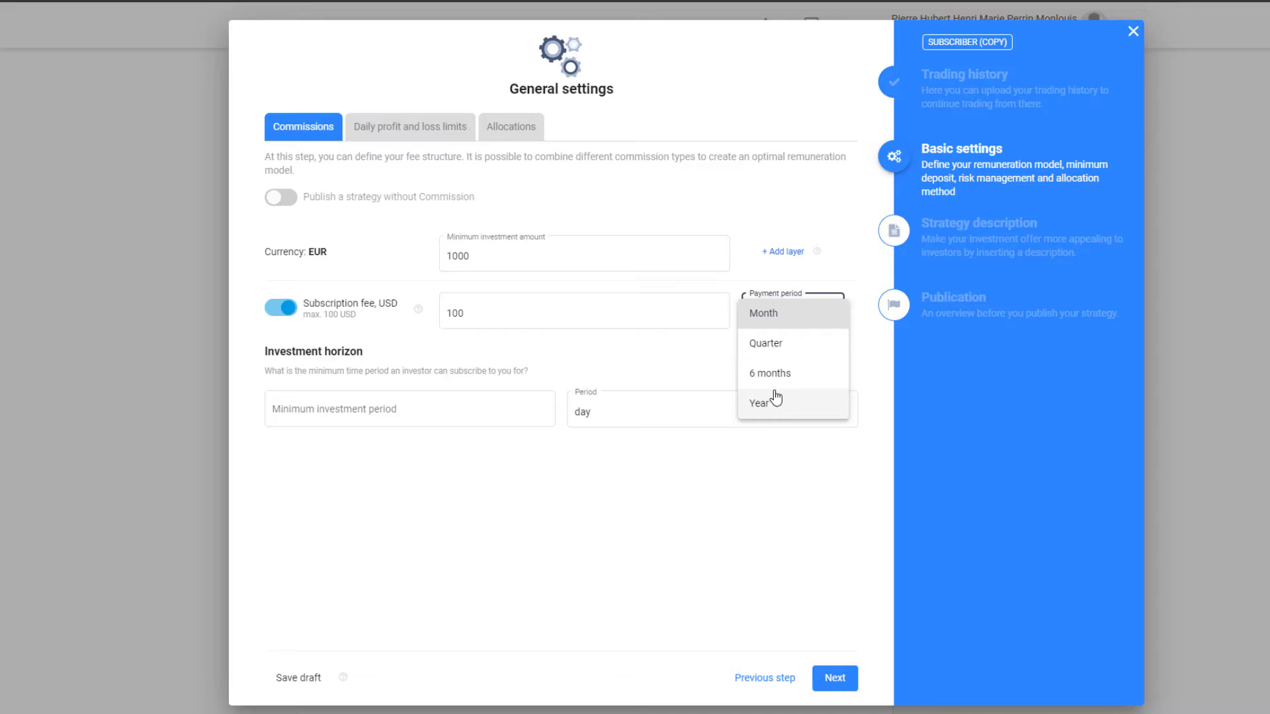
{"action": "left_click", "coordinate": [780, 322]}
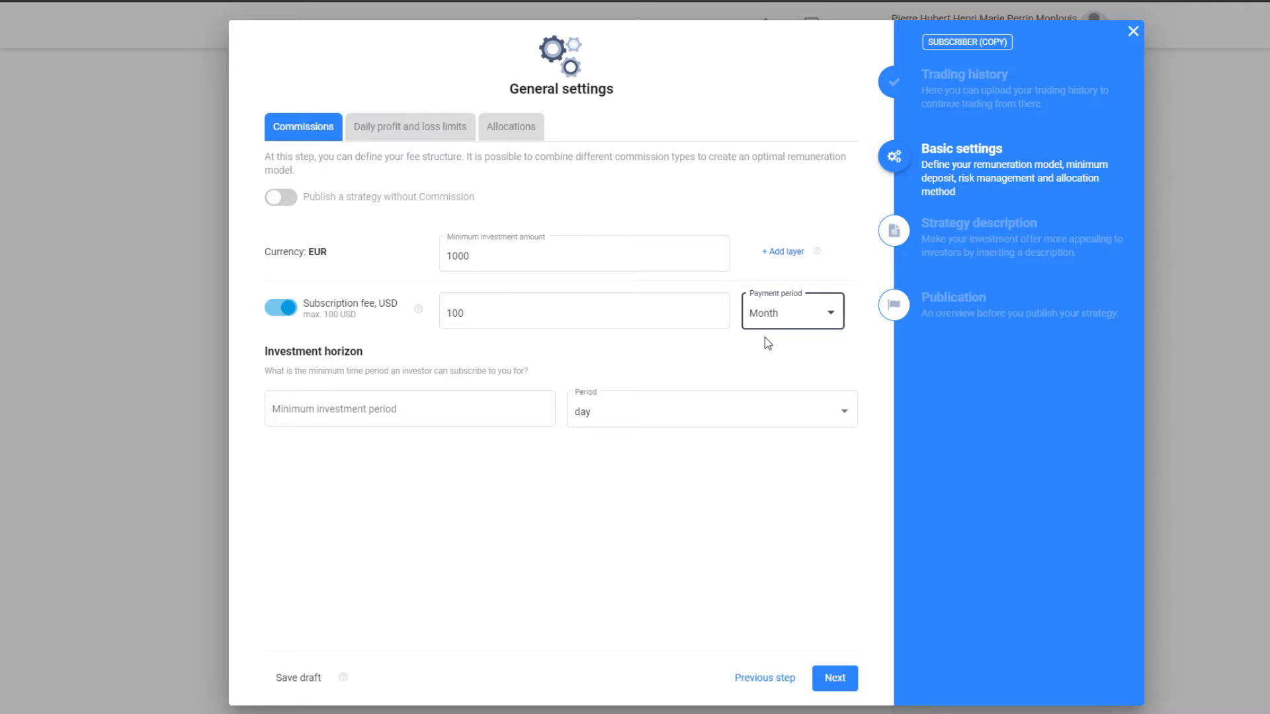
Set the minimum investment period to 3 months and continue to the daily profit and loss limits
{"action": "left_click", "coordinate": [420, 408]}
{"action": "type", "text": "3"}
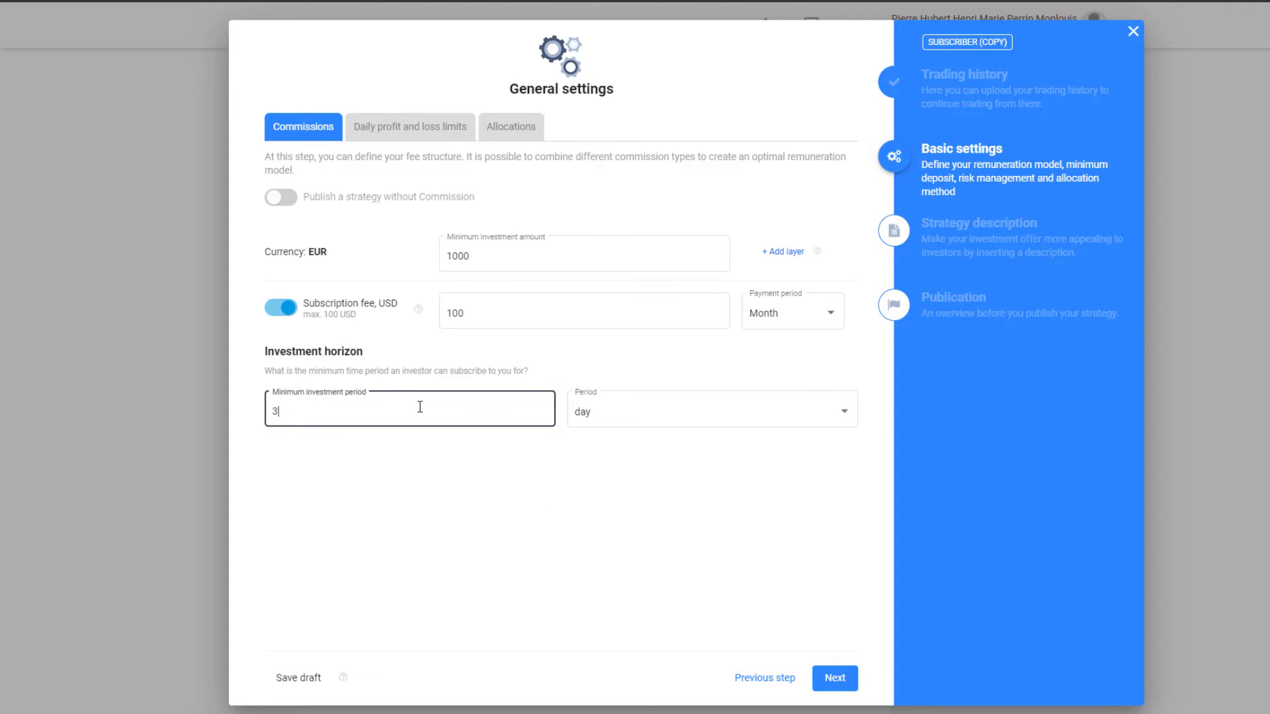
{"action": "left_click", "coordinate": [624, 425]}
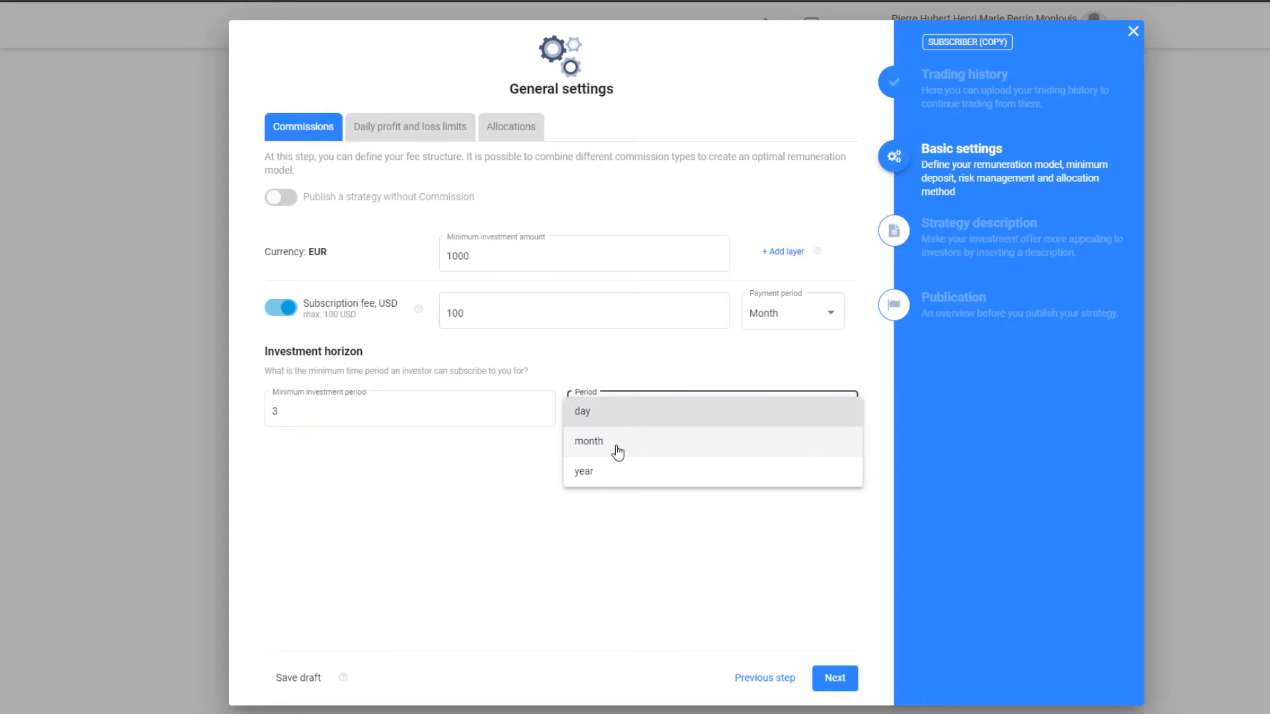
{"action": "left_click", "coordinate": [615, 443]}
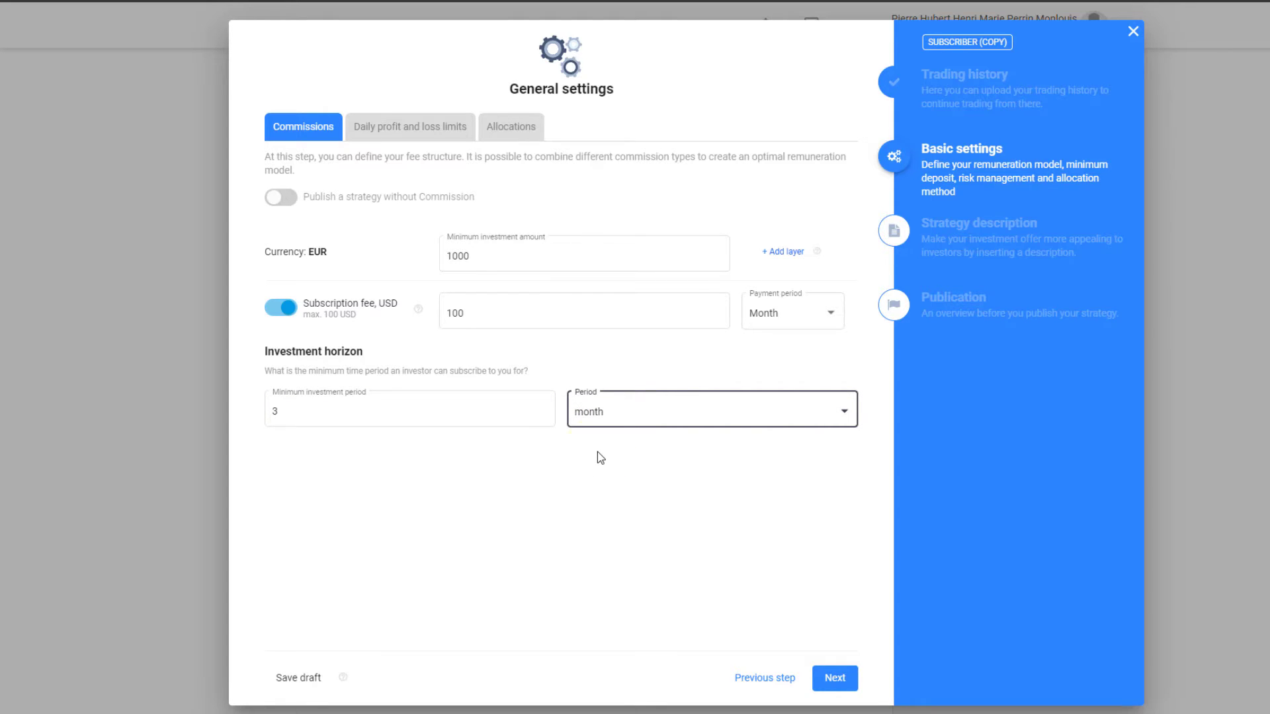
{"action": "left_click", "coordinate": [834, 677]}
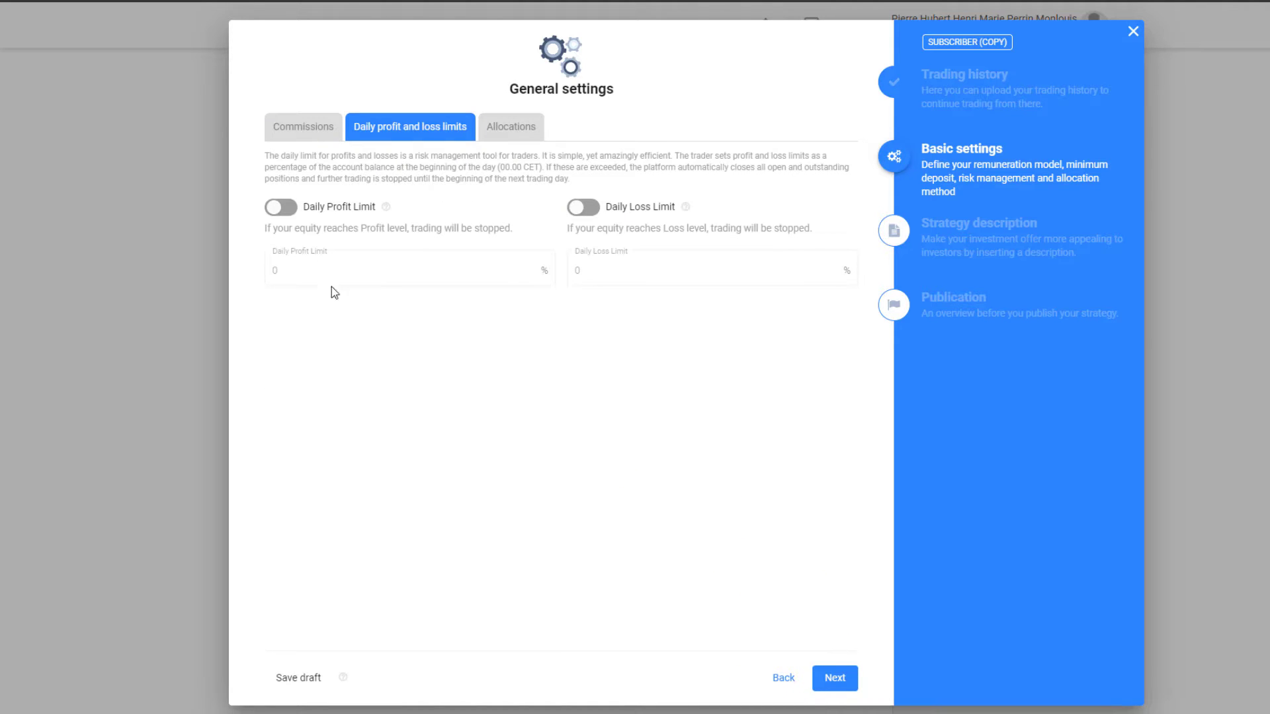
Enable the daily profit limit and set it to 50%
{"action": "left_click", "coordinate": [281, 208]}
{"action": "left_click", "coordinate": [273, 269]}
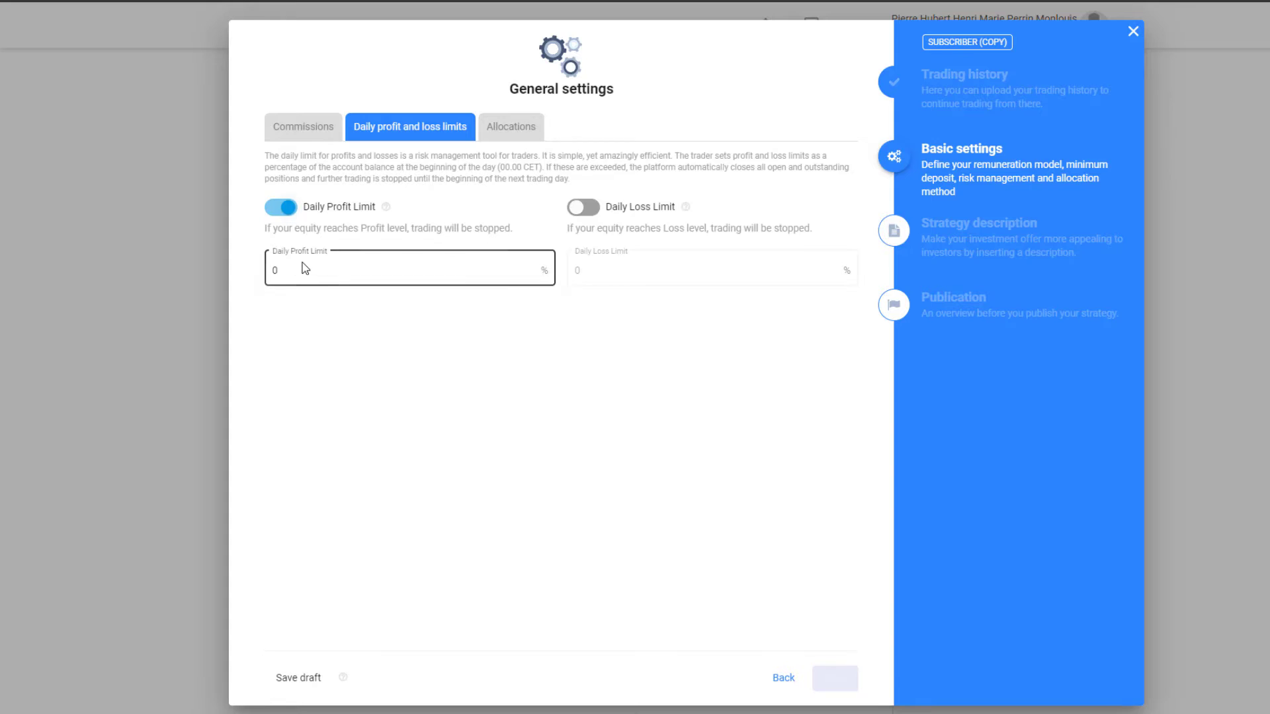
{"action": "double_click", "coordinate": [279, 271]}
{"action": "type", "text": "50"}
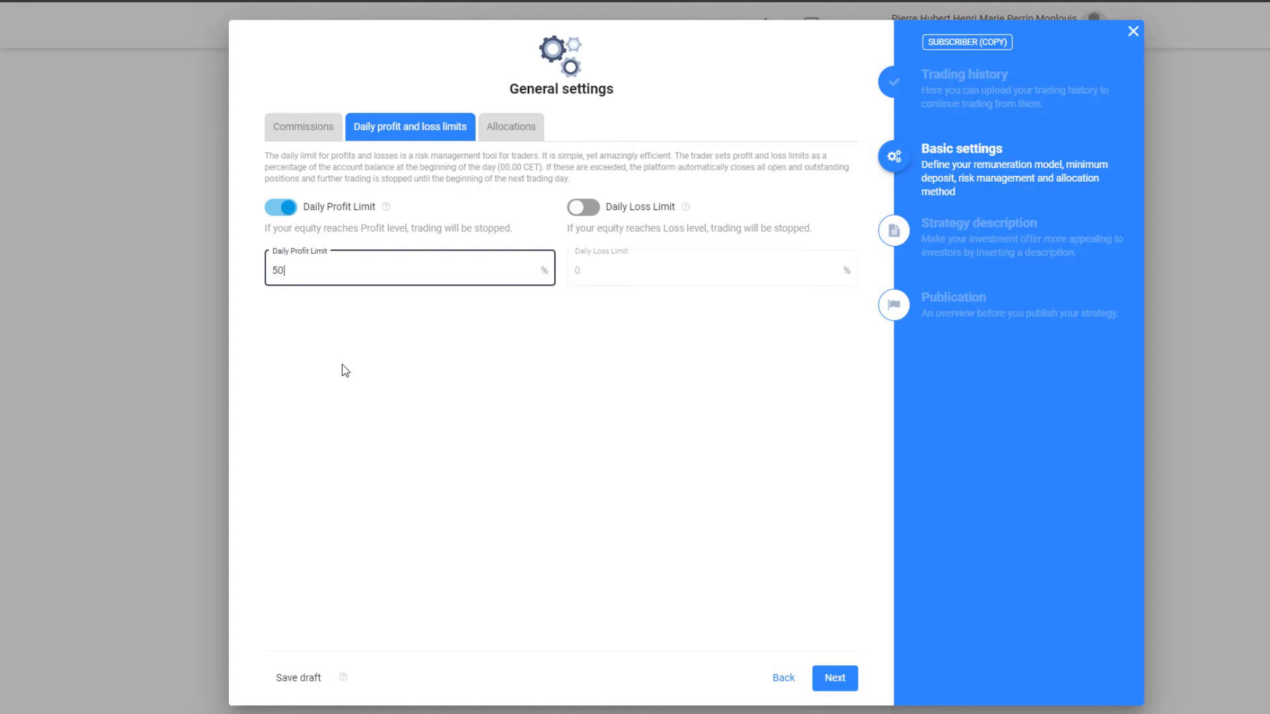
Enable the daily loss limit and set it to 30%
{"action": "left_click", "coordinate": [582, 207]}
{"action": "left_click", "coordinate": [587, 270]}
{"action": "left_click_drag", "start_coordinate": [586, 270], "coordinate": [566, 277]}
{"action": "left_click", "coordinate": [599, 271]}
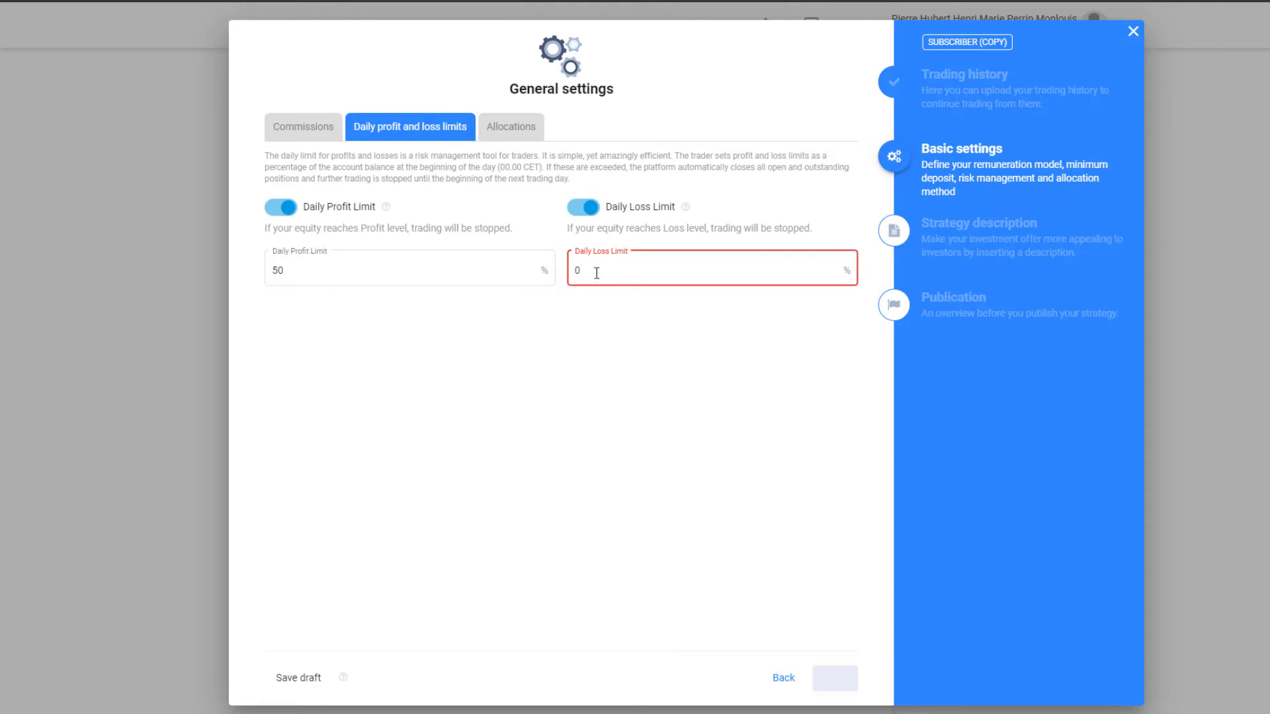
{"action": "key", "text": "ctrl+a"}
{"action": "type", "text": "3"}
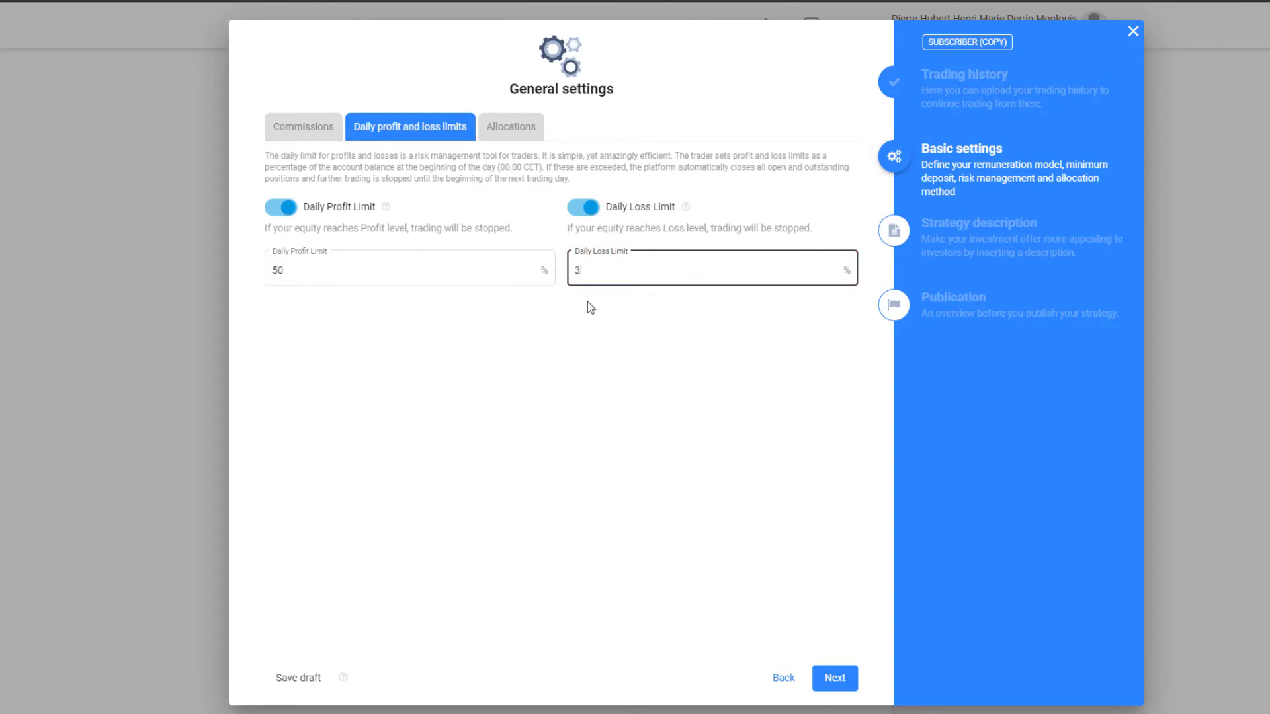
{"action": "left_click", "coordinate": [731, 467]}
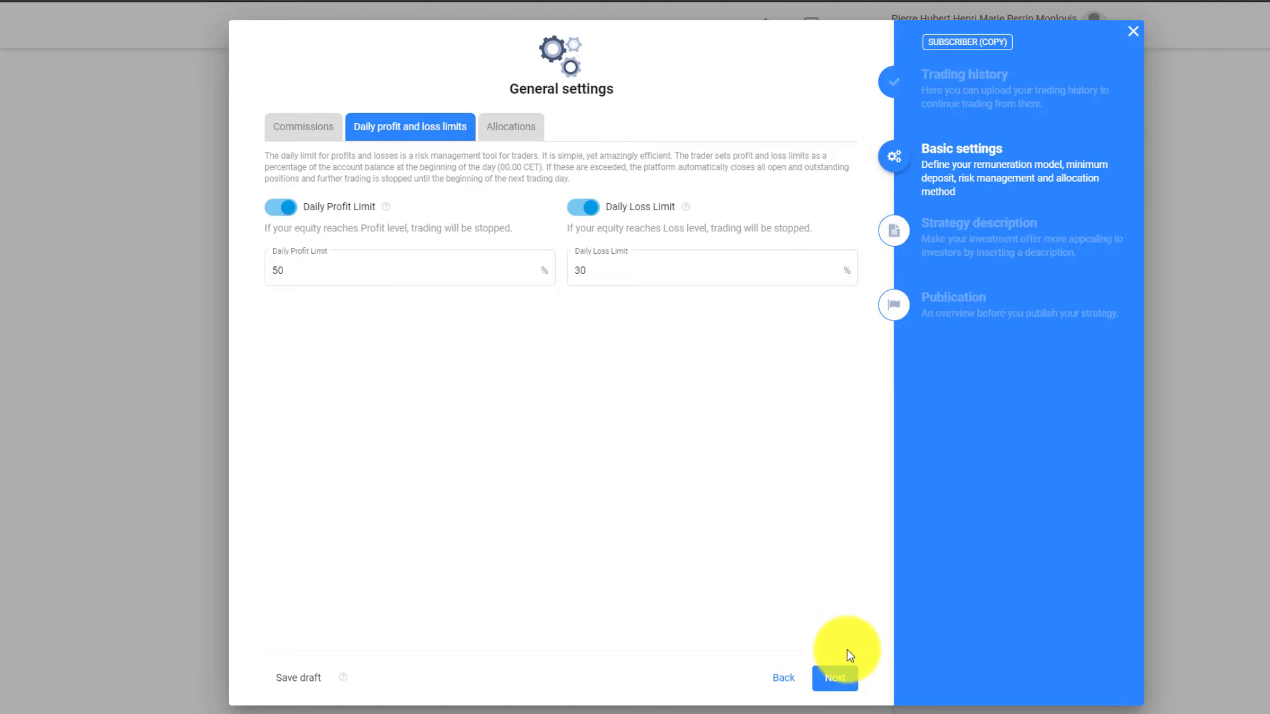
Continue to the allocation settings, look through the allocation types and keep "by Balance"
{"action": "left_click", "coordinate": [831, 680]}
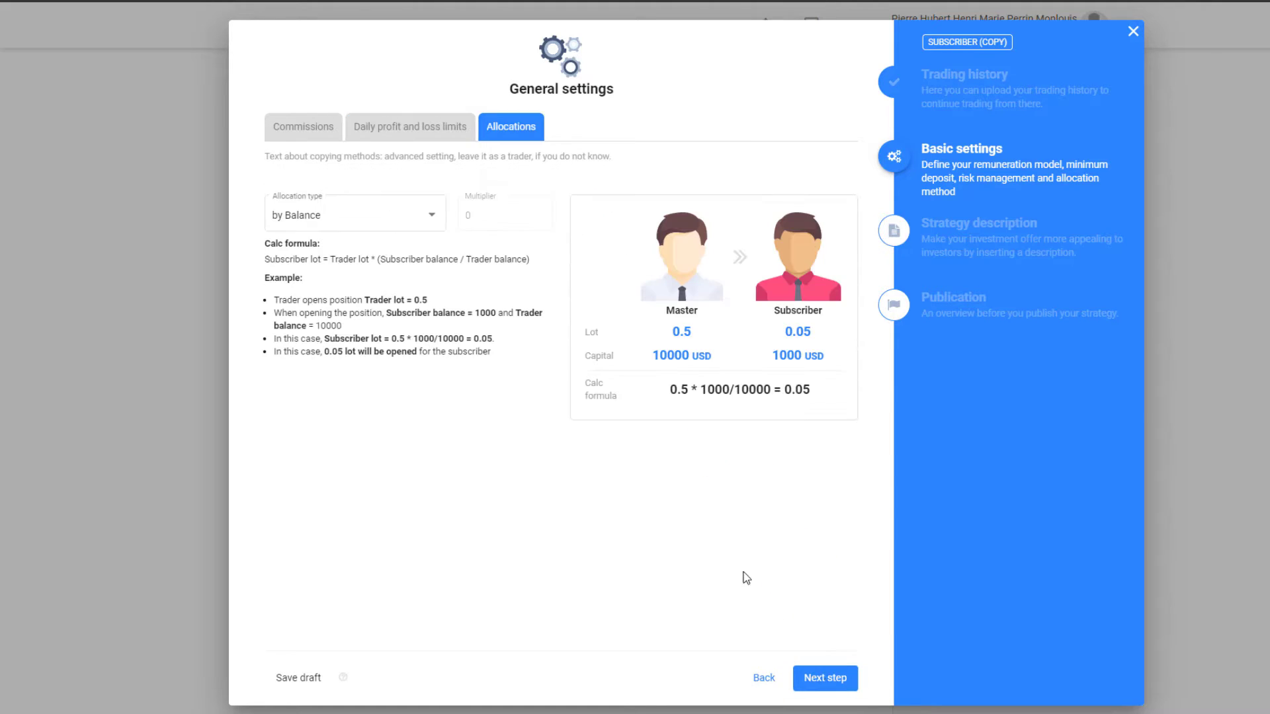
{"action": "left_click", "coordinate": [418, 228]}
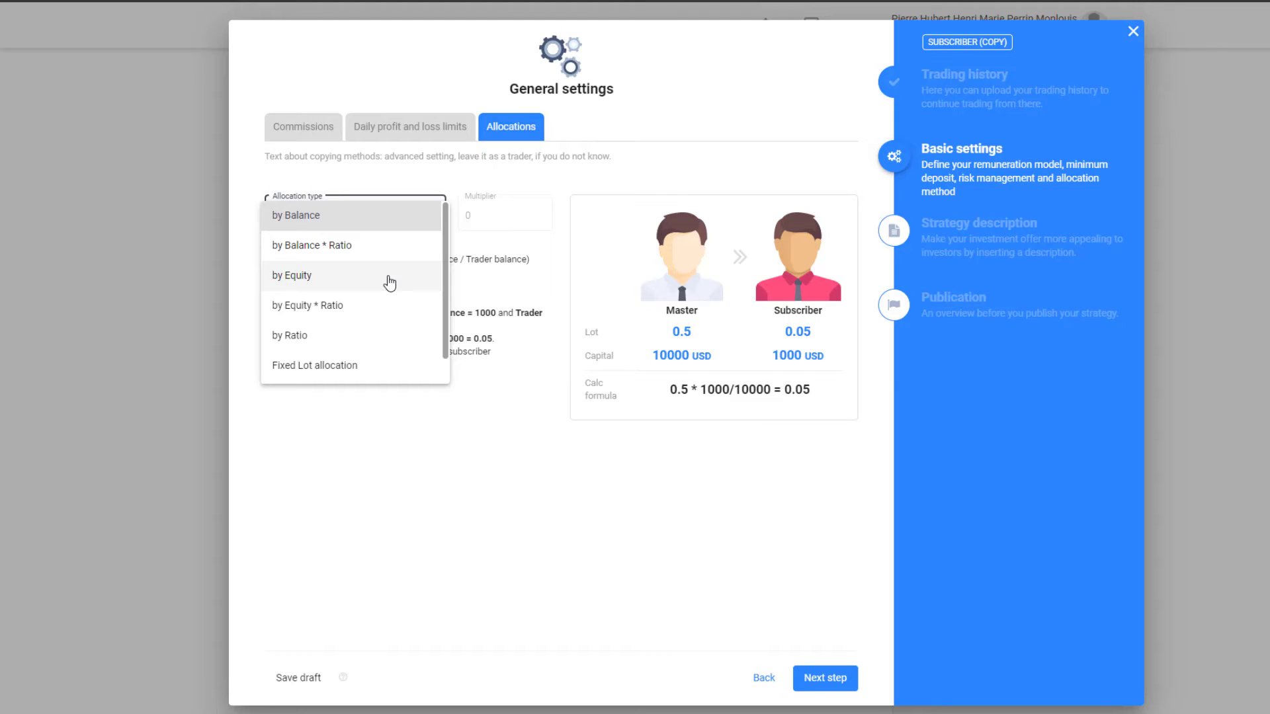
{"action": "left_click", "coordinate": [737, 608]}
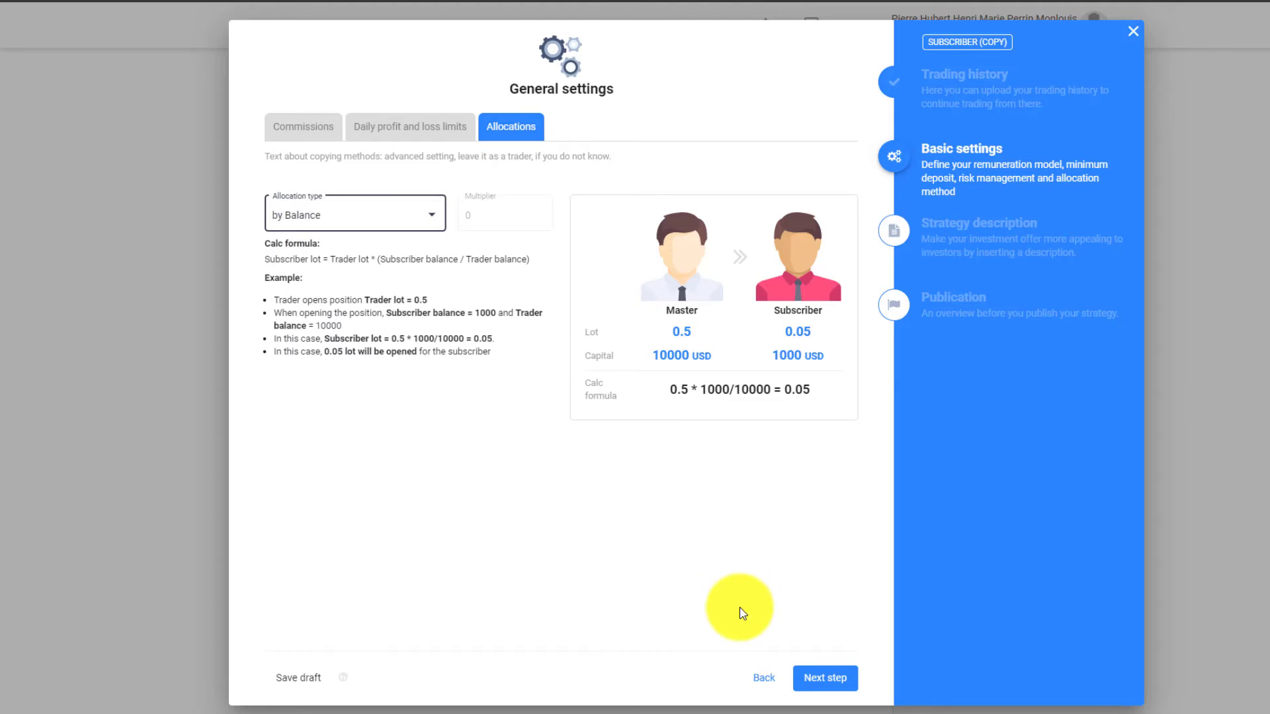
Continue to the strategy description and name the strategy "Scalping DAX30 M1"
{"action": "left_click", "coordinate": [842, 681]}
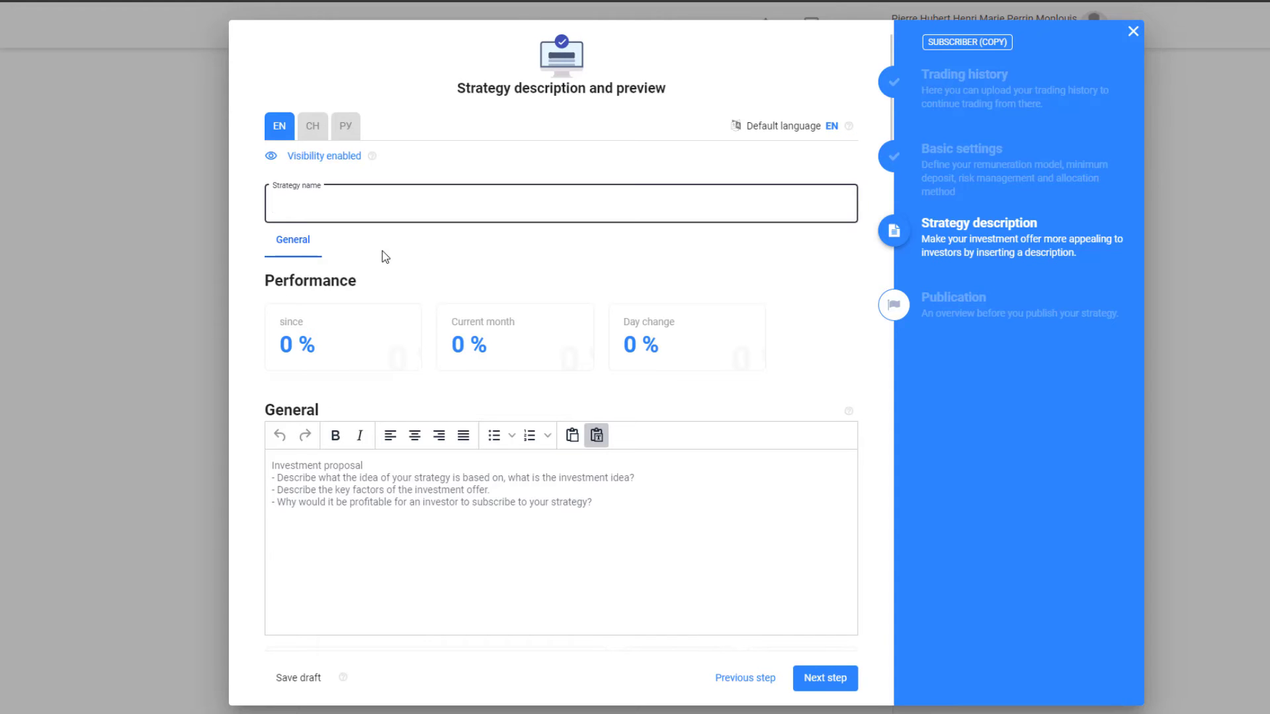
{"action": "type", "text": "Scalping DAX30 M1"}
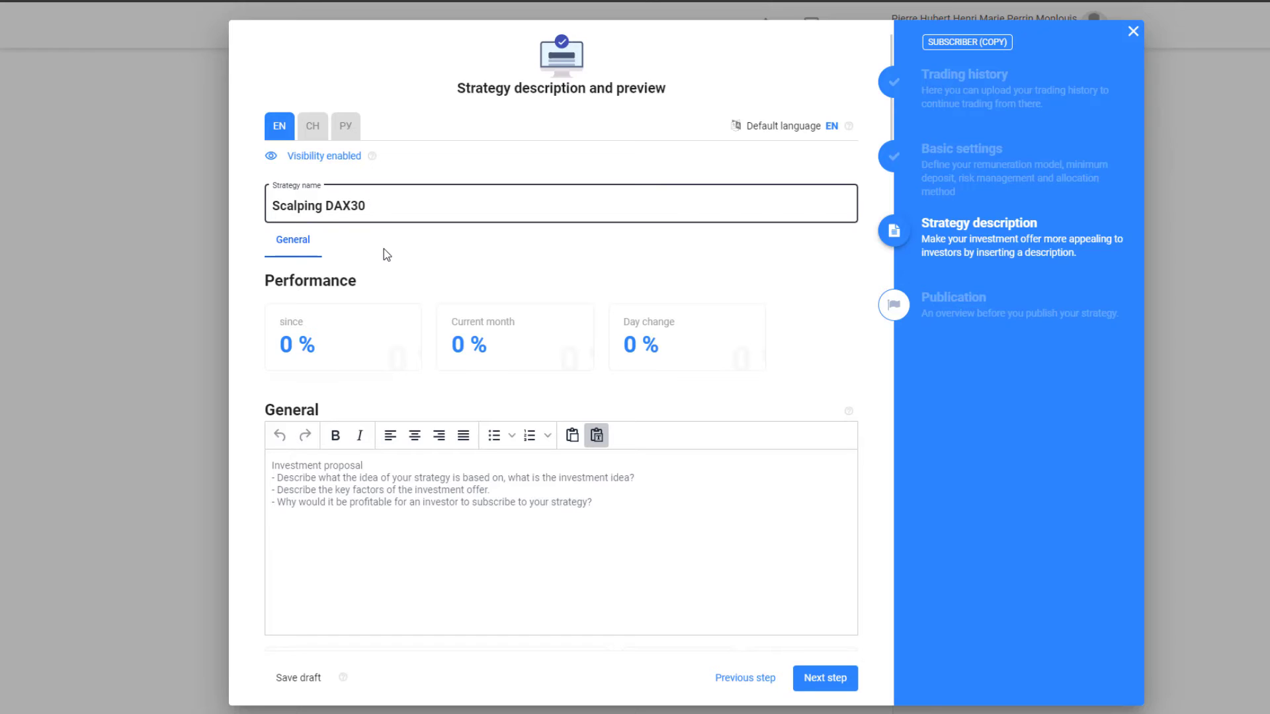
{"action": "left_click", "coordinate": [426, 283]}
Enter "Stratégie de scalping sur le DAX30 uniquement" as the general description of the strategy
{"action": "scroll", "coordinate": [428, 283], "scroll_direction": "down", "scroll_amount": 2}
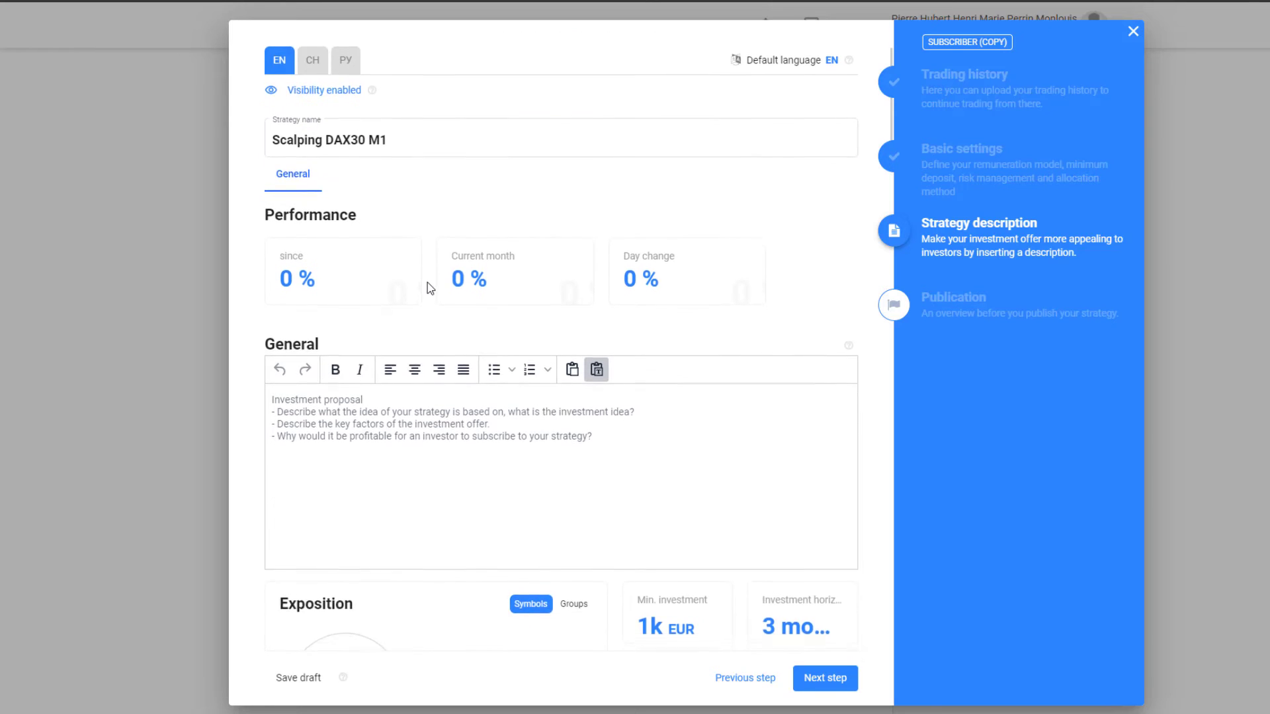
{"action": "left_click", "coordinate": [613, 429]}
{"action": "type", "text": "Stratégie de scalping "}
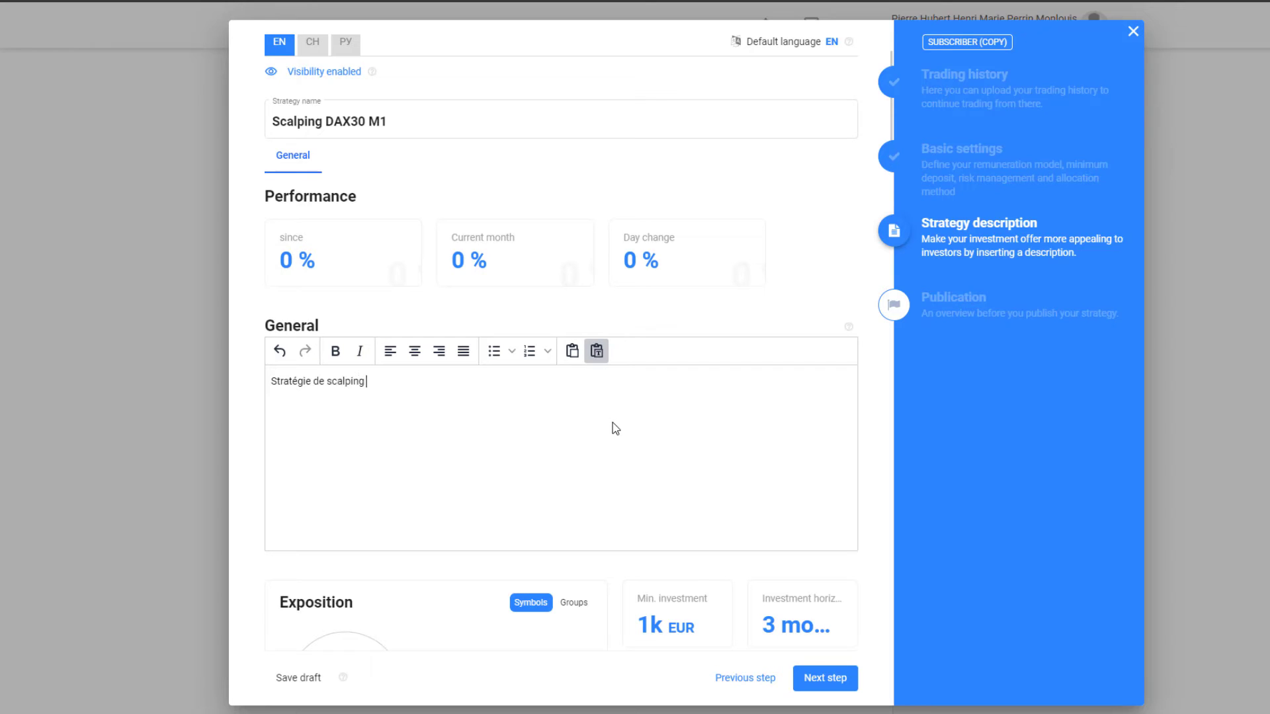
{"action": "type", "text": "sur le DAX30 uitlisant"}
{"action": "key", "text": "BackSpace"}
{"action": "key", "text": "BackSpace"}
{"action": "key", "text": "BackSpace"}
{"action": "key", "text": "BackSpace"}
{"action": "key", "text": "BackSpace"}
{"action": "key", "text": "BackSpace"}
{"action": "key", "text": "BackSpace"}
{"action": "key", "text": "BackSpace"}
{"action": "type", "text": "niquement"}
Enter "Trading uniquement pendant la séance européenne de 9h à 17h30." as the additional information
{"action": "scroll", "coordinate": [422, 558], "scroll_direction": "down", "scroll_amount": 8}
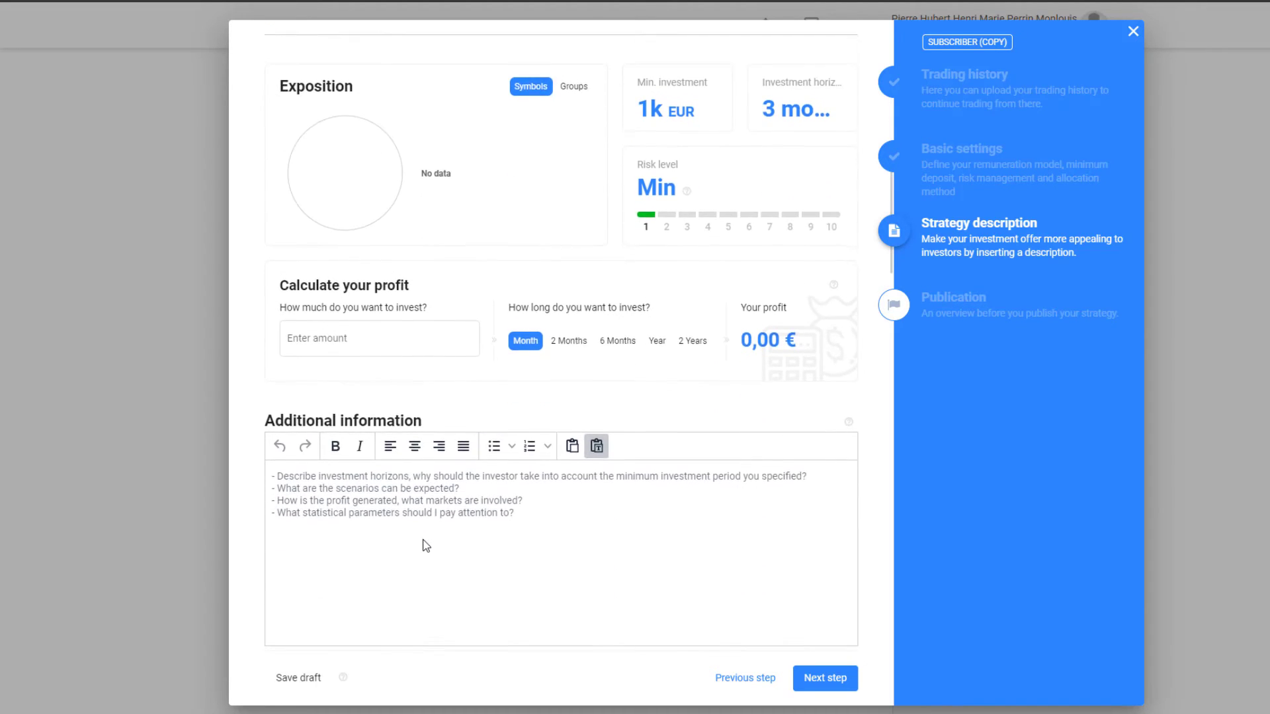
{"action": "scroll", "coordinate": [425, 545], "scroll_direction": "down", "scroll_amount": 1}
{"action": "left_click", "coordinate": [342, 480]}
{"action": "type", "text": "Trading uniq"}
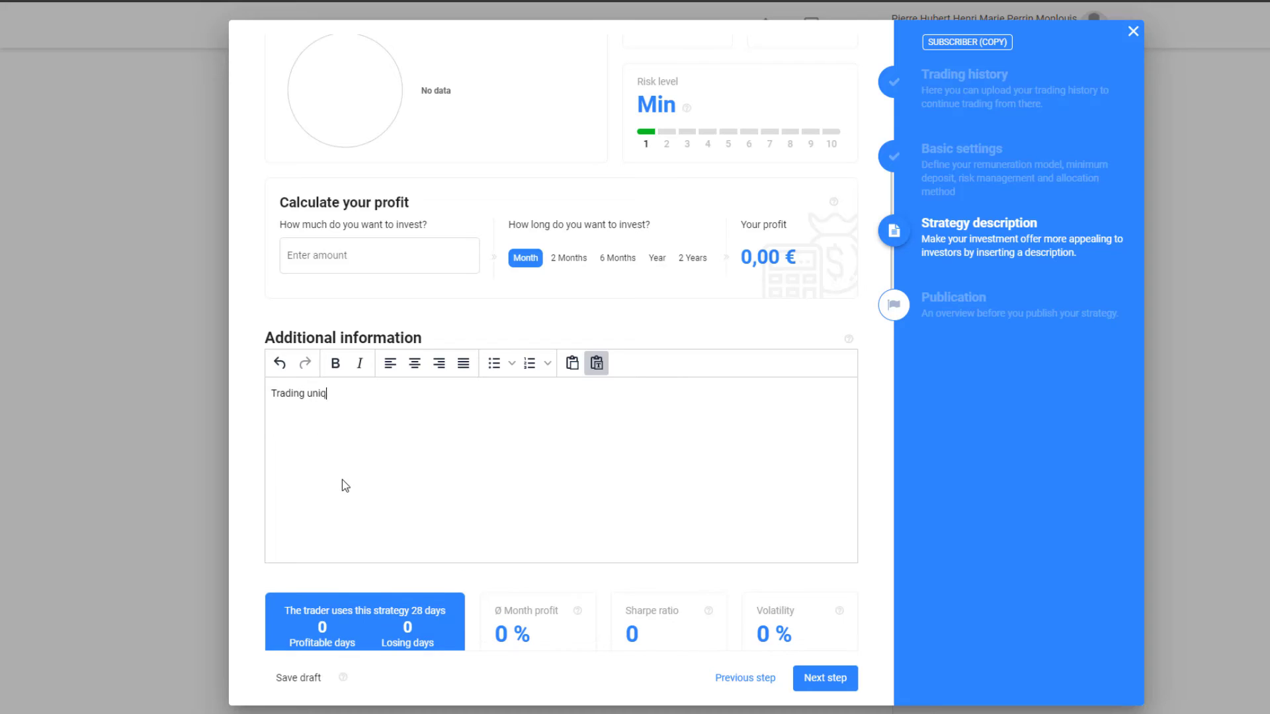
{"action": "type", "text": "uement pendant la séance européenne de"}
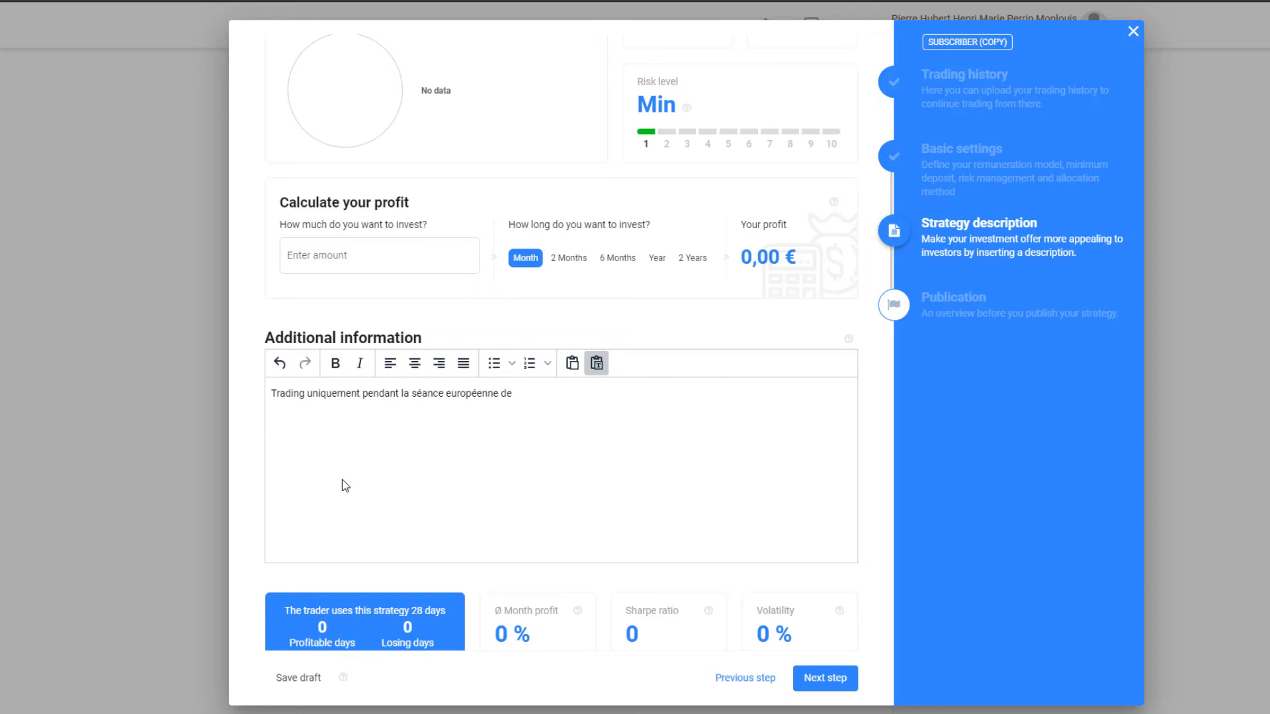
{"action": "type", "text": " 9h à 17h30."}
Add two bulleted lines to the additional information: "Maximum de 5 trades par jour" and "Objectif de 10% de gain par mois surle capital"
{"action": "key", "text": "Return"}
{"action": "type", "text": "Maximum de 5 trades par jour"}
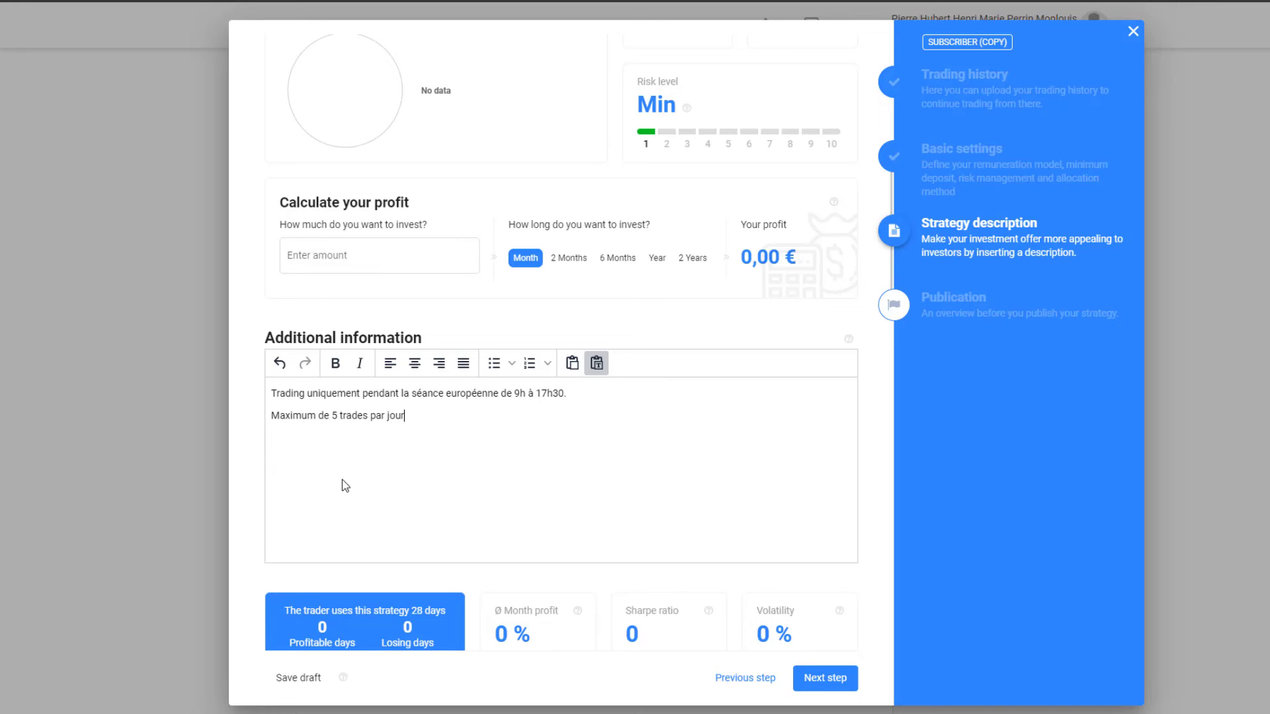
{"action": "key", "text": "Return"}
{"action": "type", "text": "Objectif de 10% de gain par mois surle capital"}
{"action": "left_click_drag", "start_coordinate": [474, 437], "coordinate": [271, 416]}
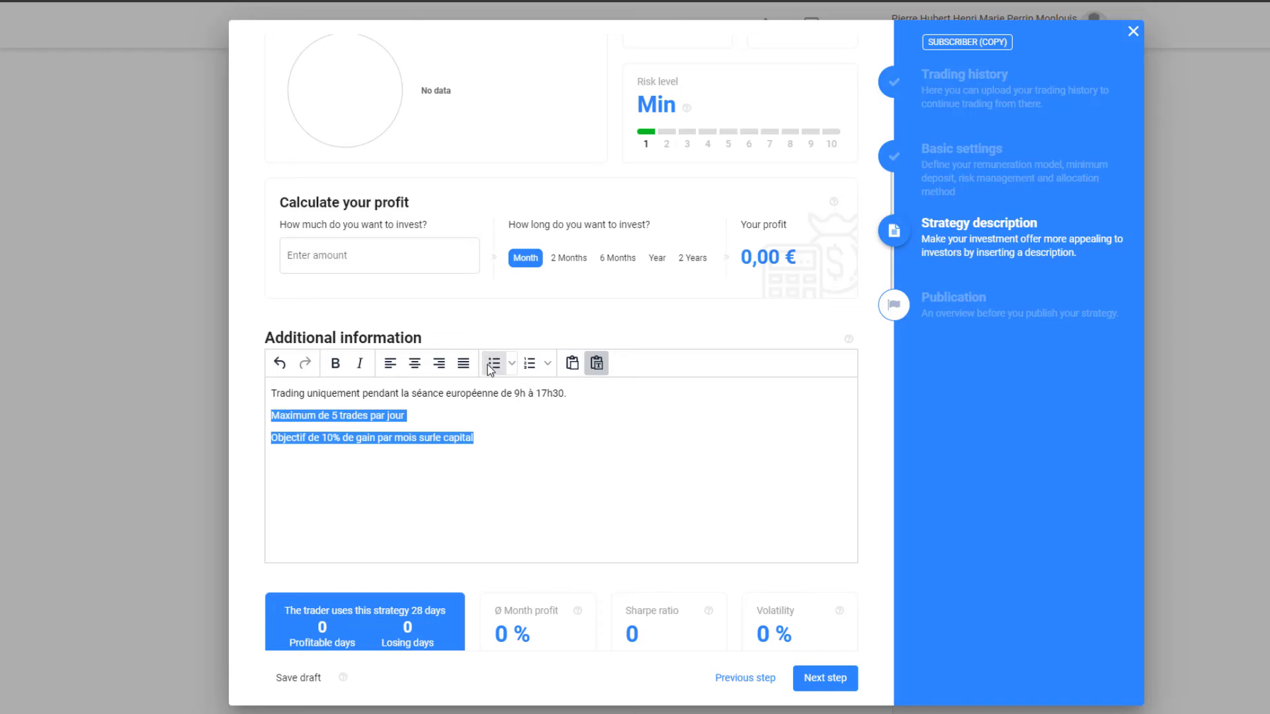
{"action": "left_click", "coordinate": [490, 365]}
Review the rest of the strategy description, leave the trading criteria empty and continue to the publication overview
{"action": "scroll", "coordinate": [239, 542], "scroll_direction": "down", "scroll_amount": 4}
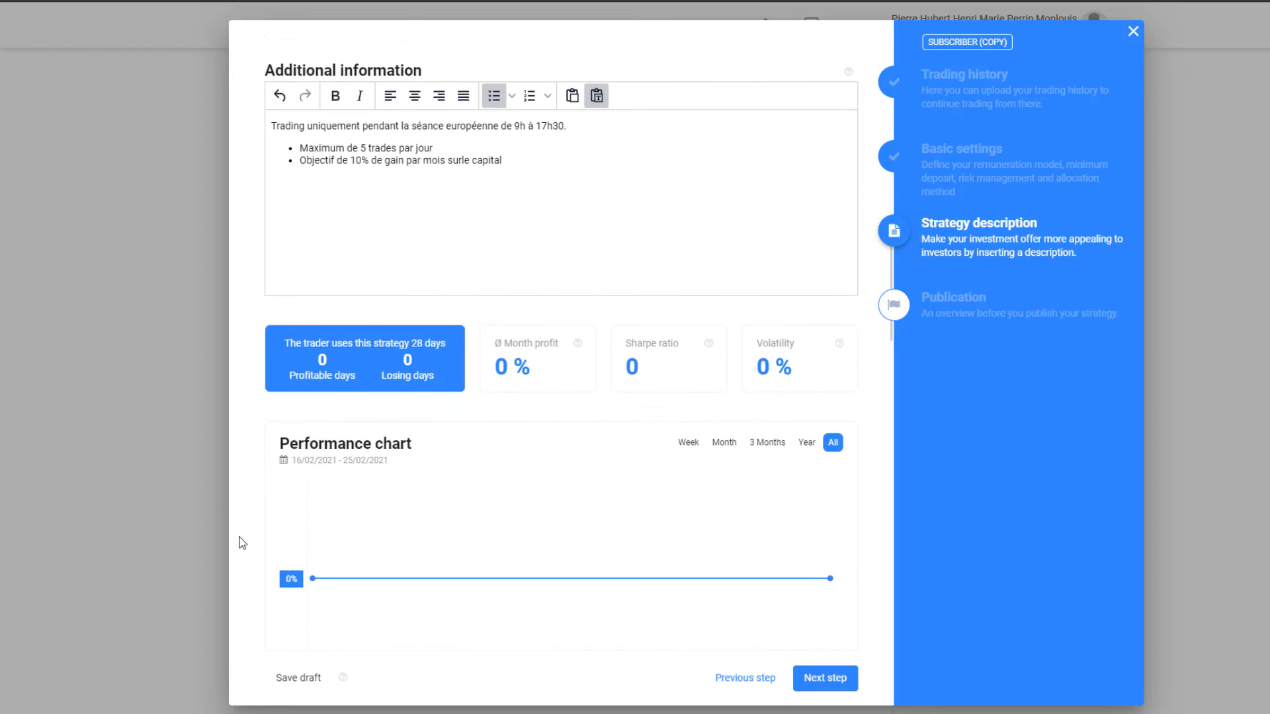
{"action": "scroll", "coordinate": [537, 496], "scroll_direction": "down", "scroll_amount": 3}
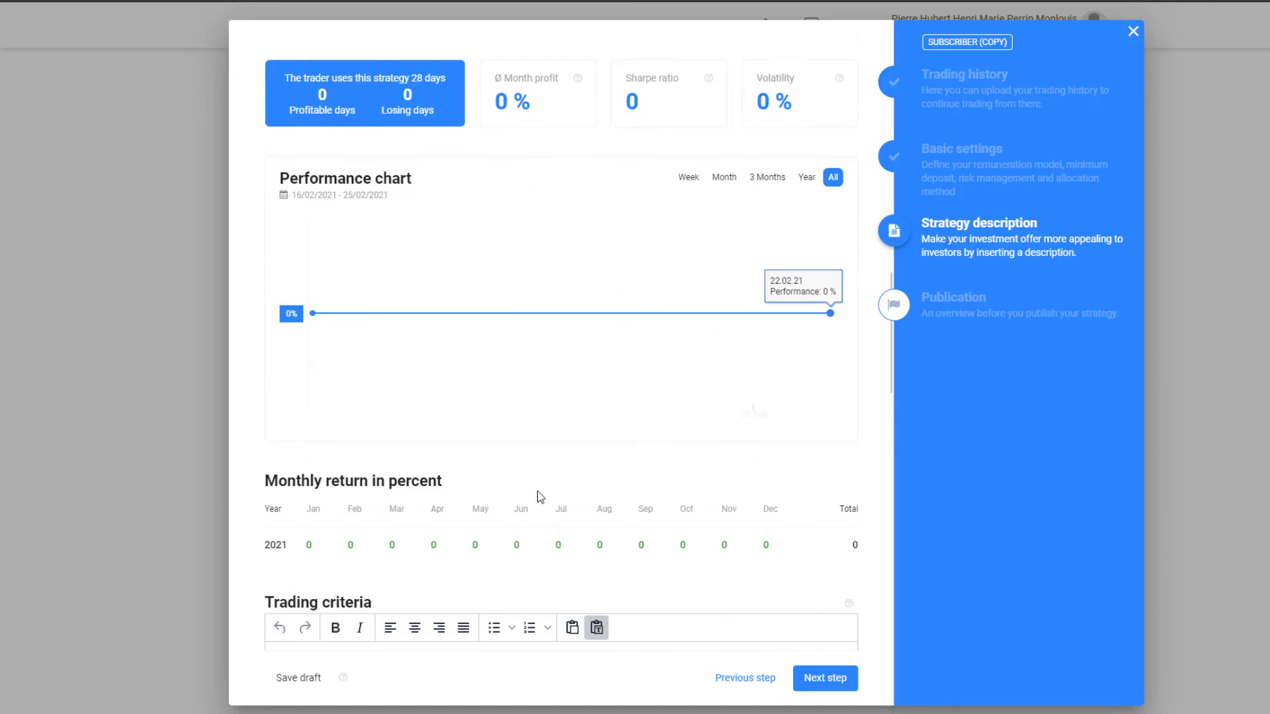
{"action": "scroll", "coordinate": [537, 496], "scroll_direction": "down", "scroll_amount": 4}
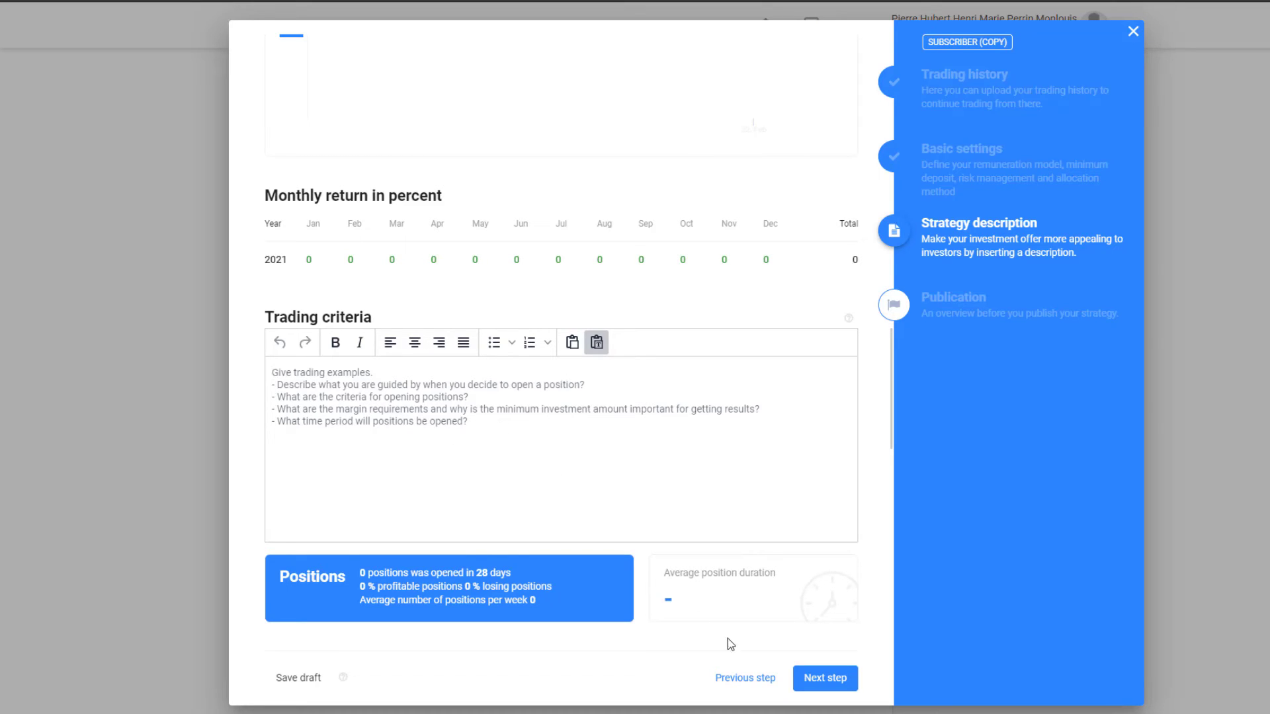
{"action": "scroll", "coordinate": [773, 665], "scroll_direction": "down", "scroll_amount": 1}
{"action": "left_click", "coordinate": [838, 683]}
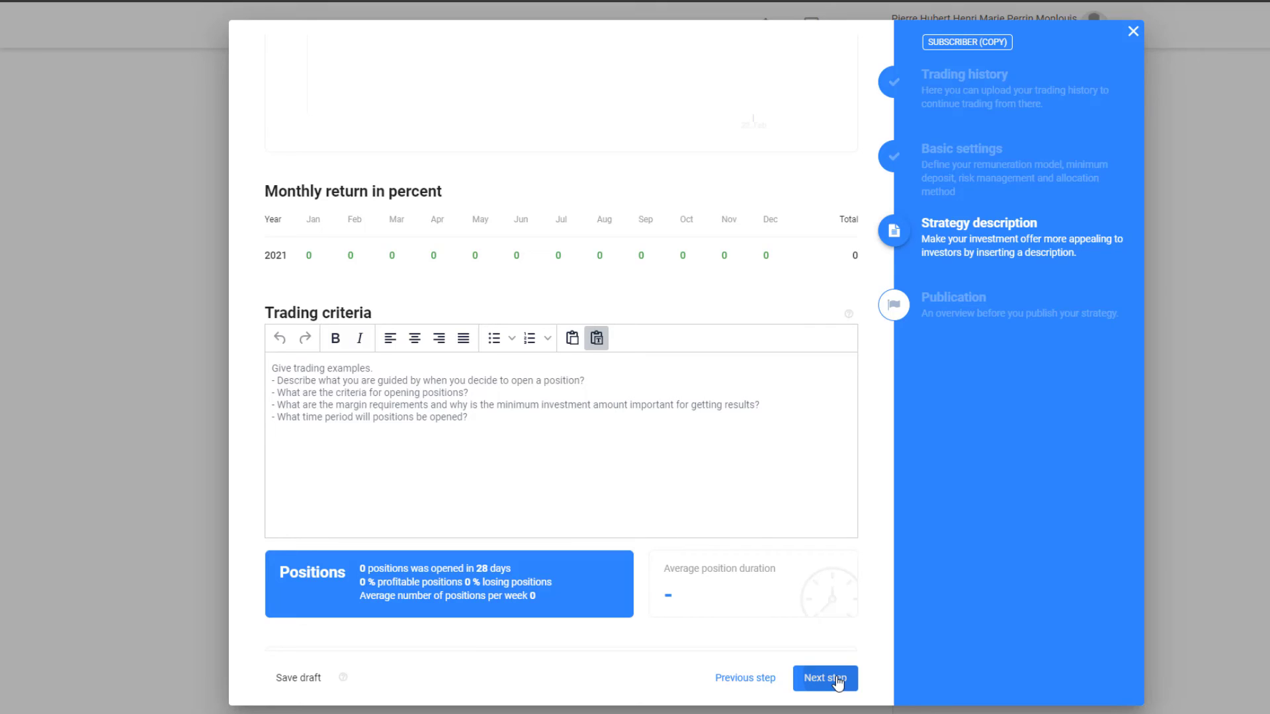
{"action": "left_click", "coordinate": [826, 678]}
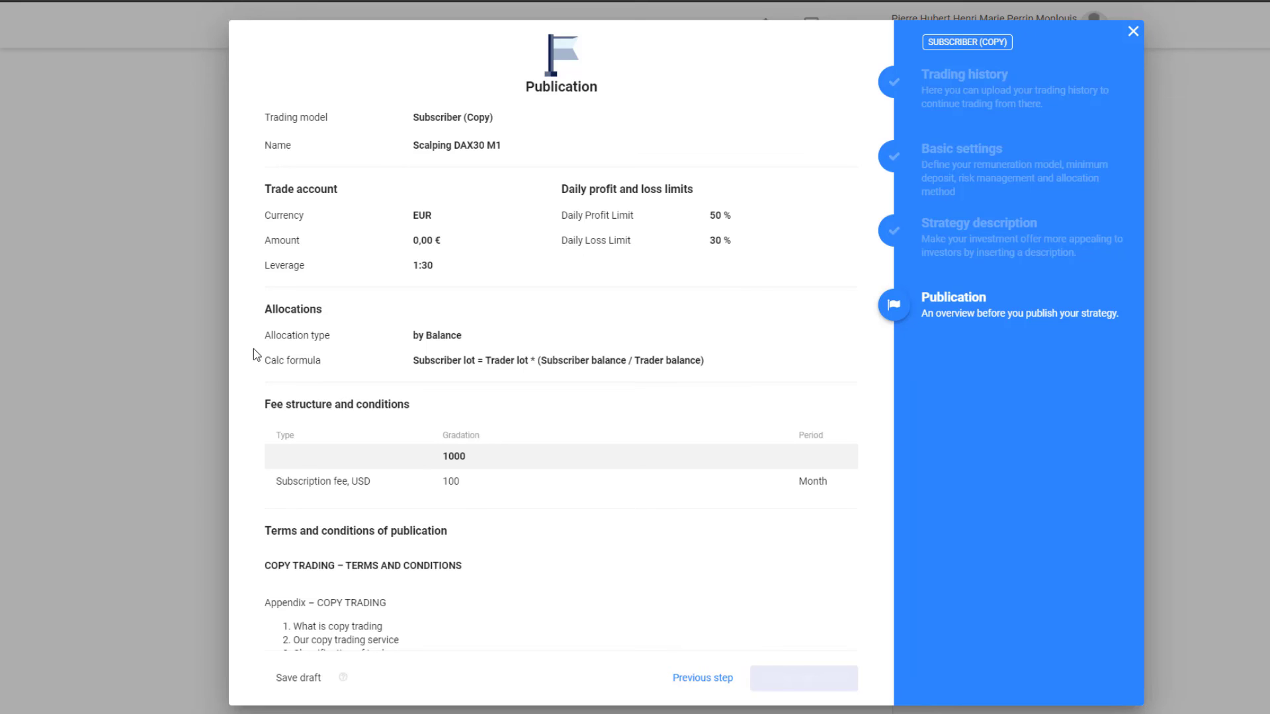
Go through the publication overview and copy trading terms, and agree with the terms and conditions
{"action": "scroll", "coordinate": [253, 351], "scroll_direction": "down", "scroll_amount": 5}
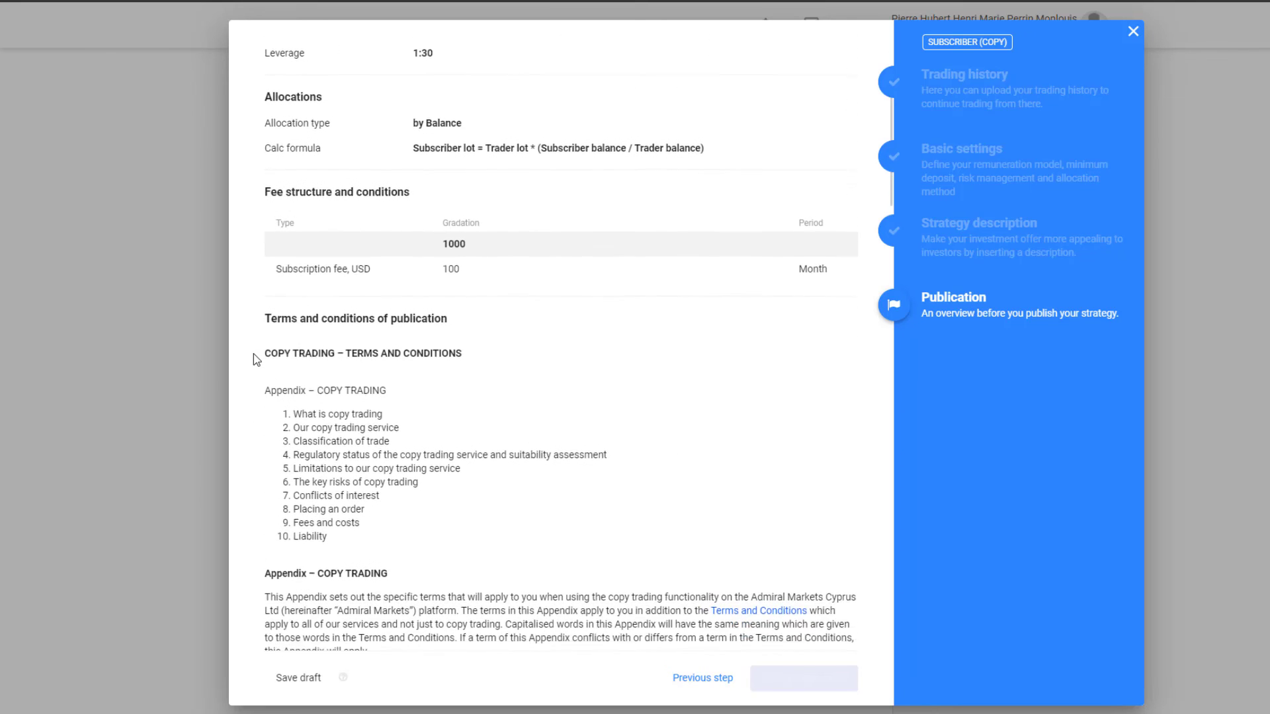
{"action": "scroll", "coordinate": [254, 355], "scroll_direction": "down", "scroll_amount": 4}
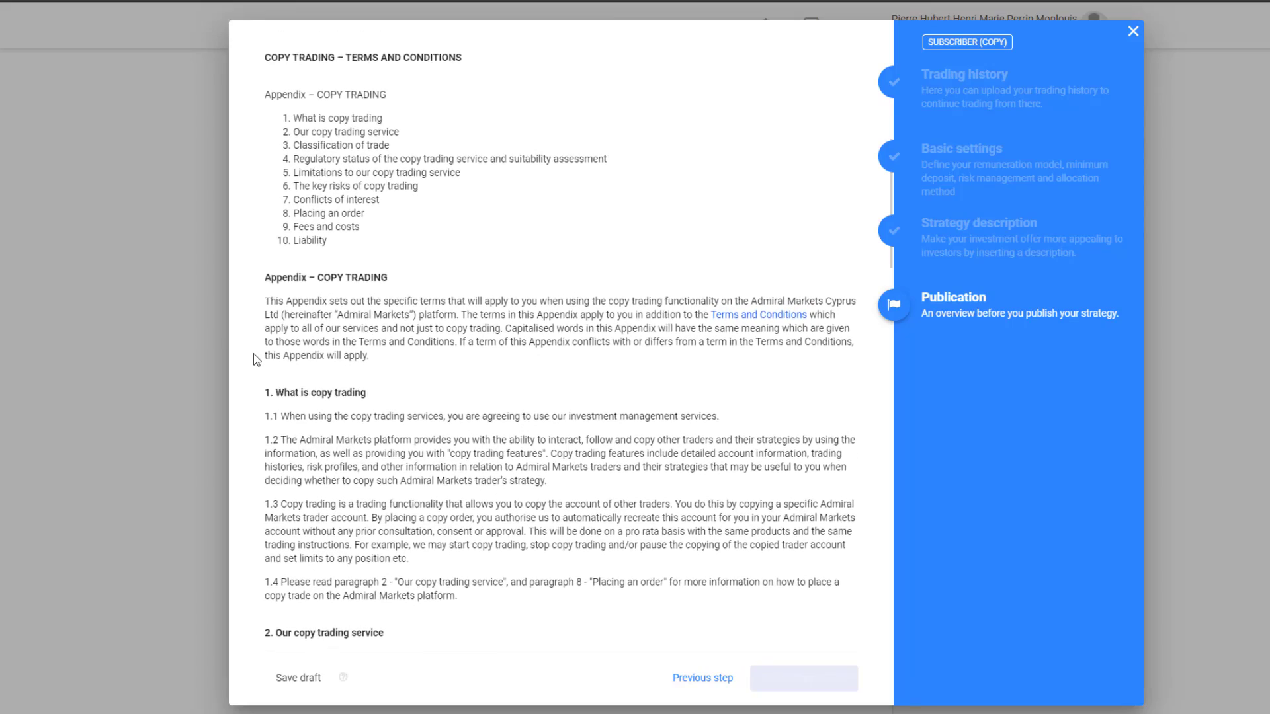
{"action": "scroll", "coordinate": [252, 355], "scroll_direction": "down", "scroll_amount": 10}
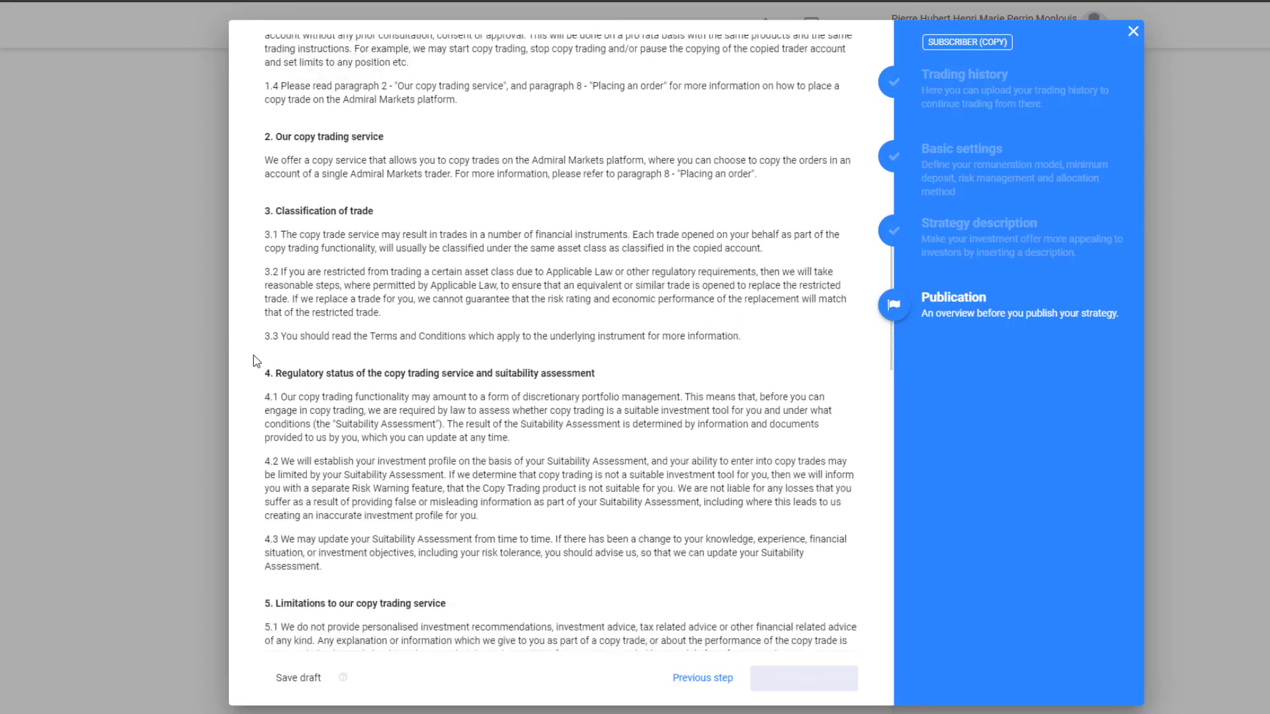
{"action": "scroll", "coordinate": [253, 355], "scroll_direction": "down", "scroll_amount": 14}
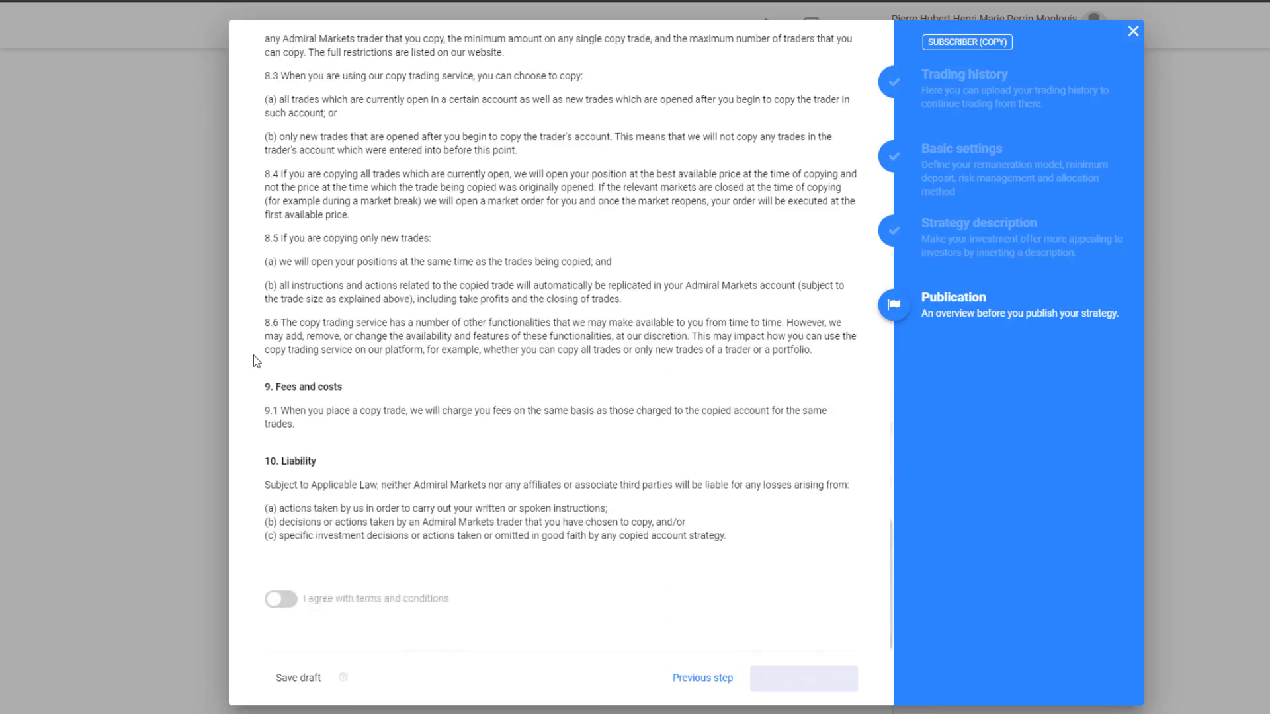
{"action": "left_click", "coordinate": [279, 599]}
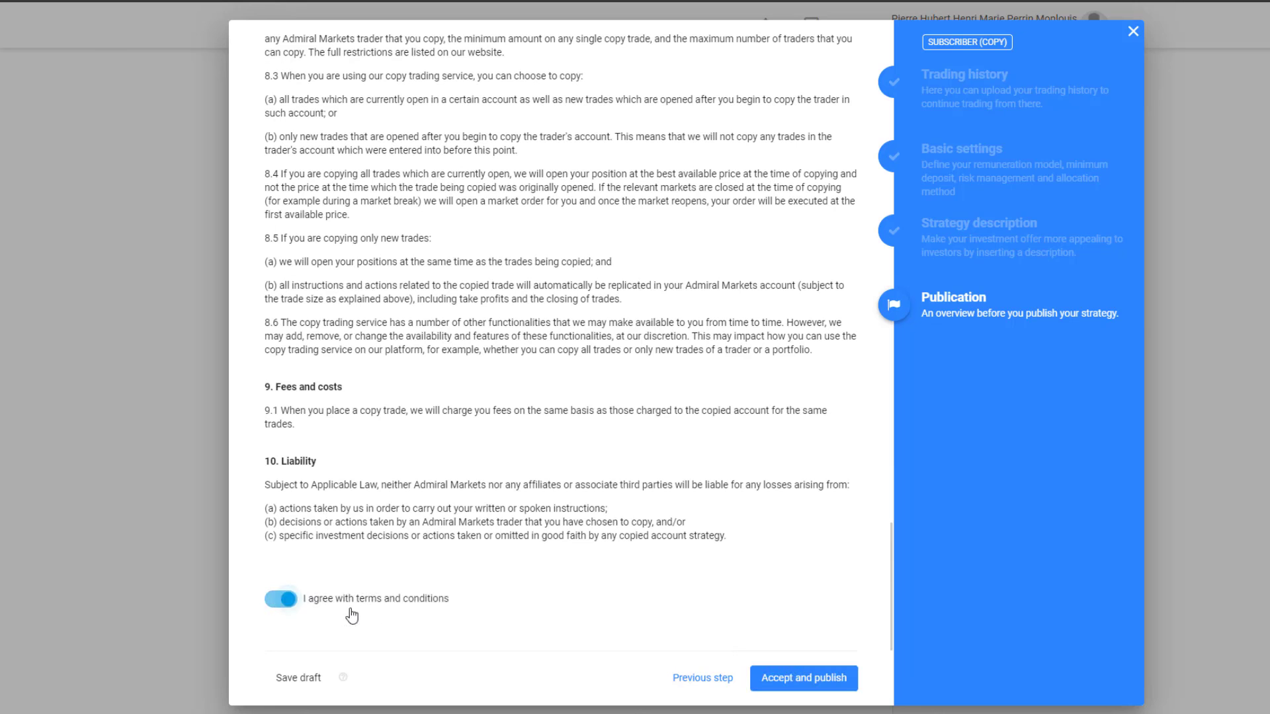